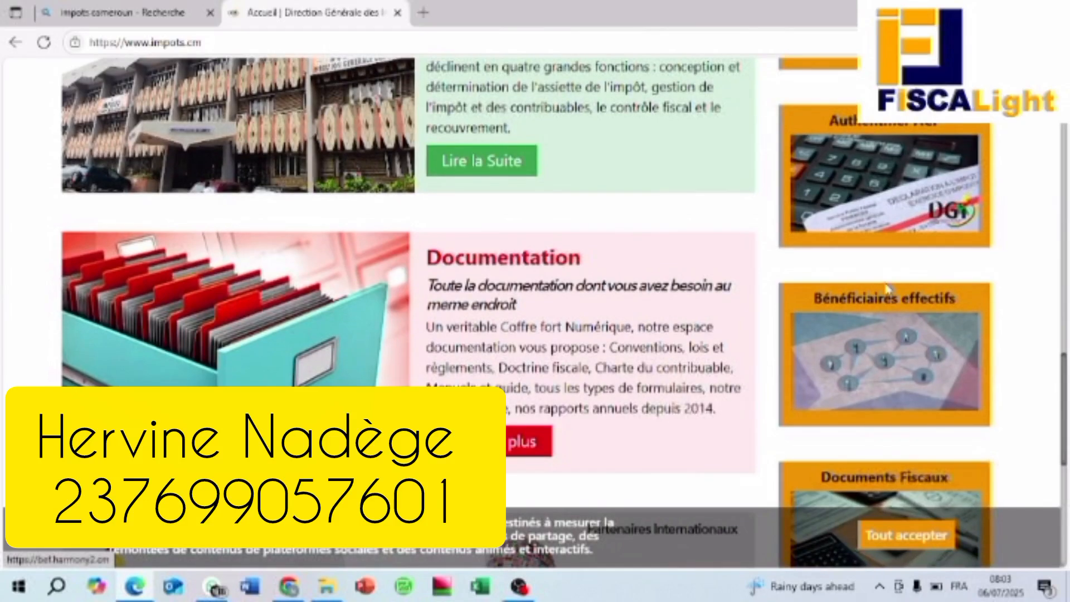
Step: Open the Bénéficiaires effectifs portal, then switch to the already signed-in Harmony dashboard tab
{"action": "left_click", "coordinate": [881, 305]}
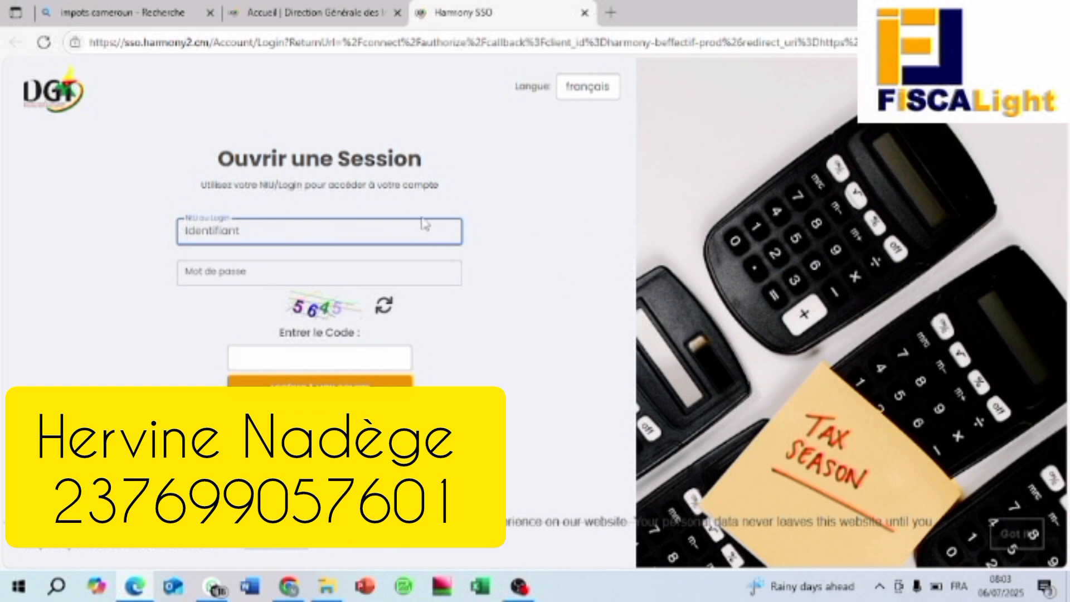
{"action": "left_click", "coordinate": [287, 236]}
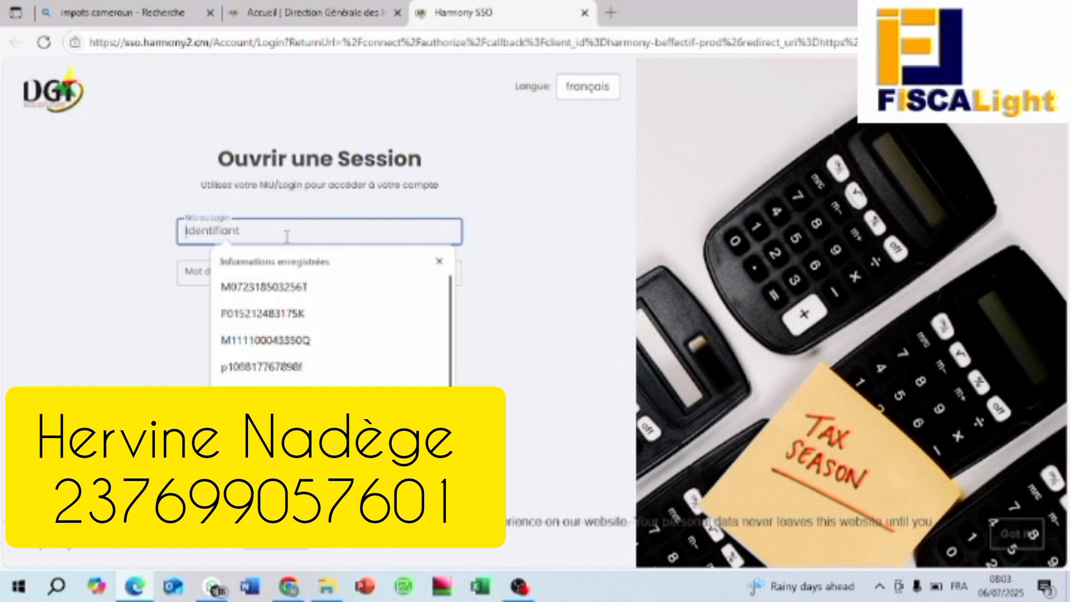
{"action": "left_click", "coordinate": [192, 275]}
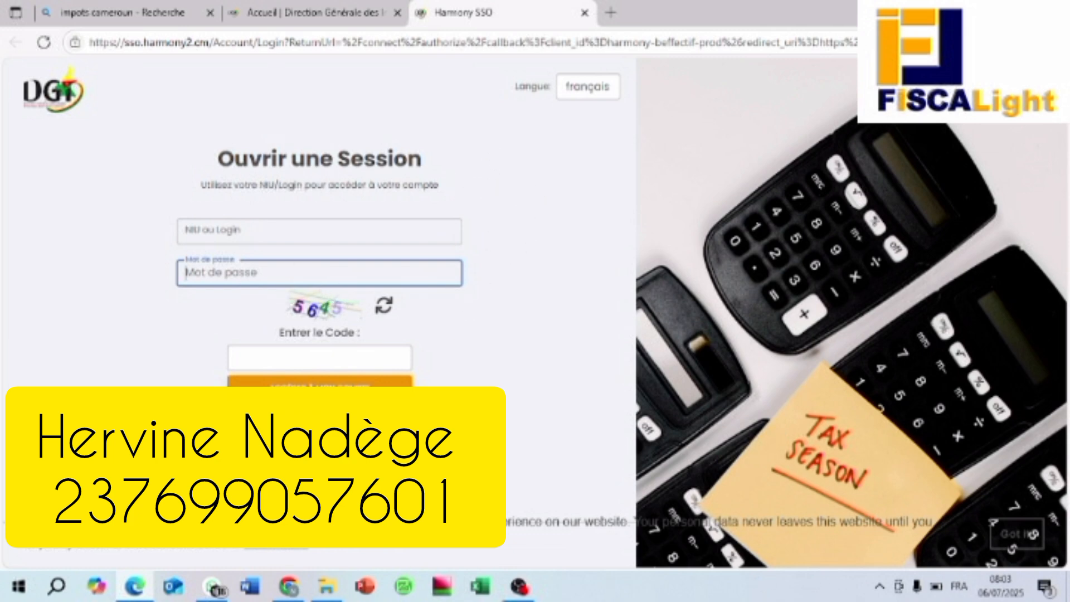
{"action": "left_click", "coordinate": [289, 586]}
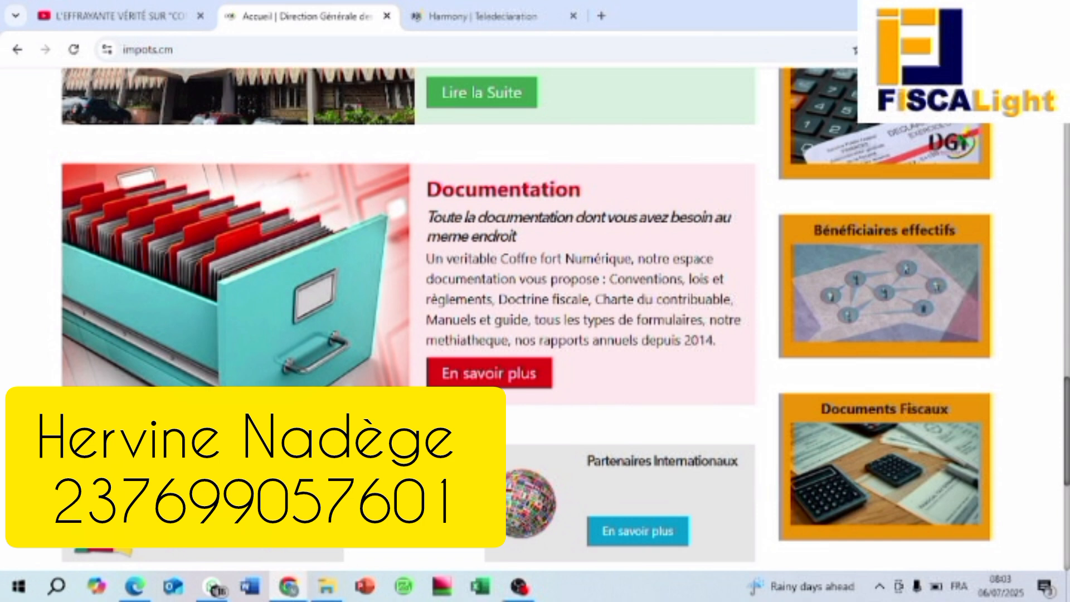
{"action": "left_click", "coordinate": [484, 18]}
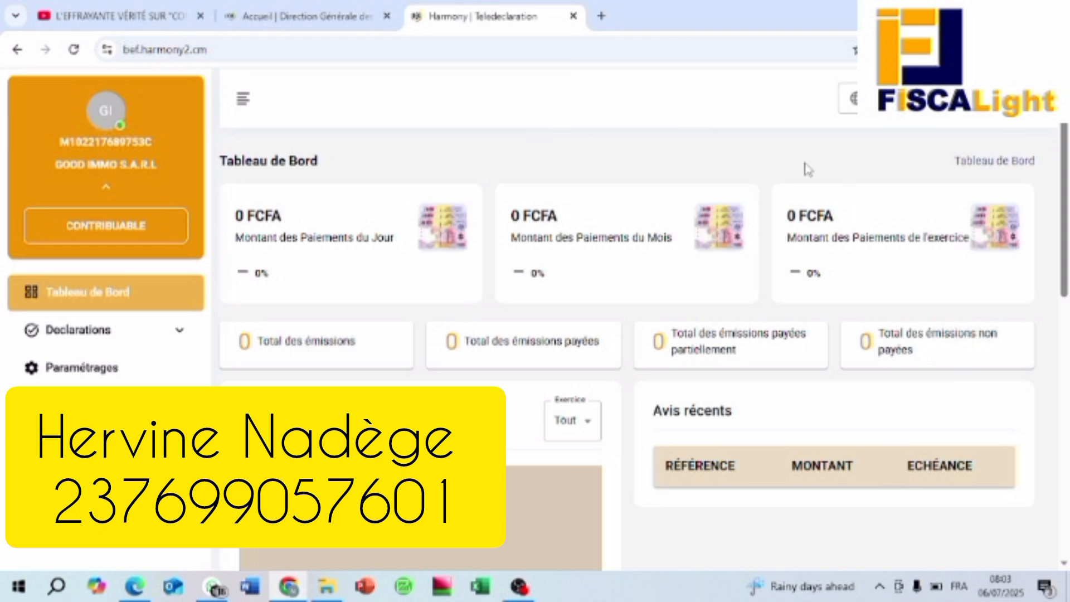
Step: Start a new Beneficaire Effectifs declaration under Declarations with fiscal year EXERCICE 2023
{"action": "scroll", "coordinate": [635, 210], "scroll_direction": "down", "scroll_amount": 3}
{"action": "scroll", "coordinate": [636, 211], "scroll_direction": "up", "scroll_amount": 3}
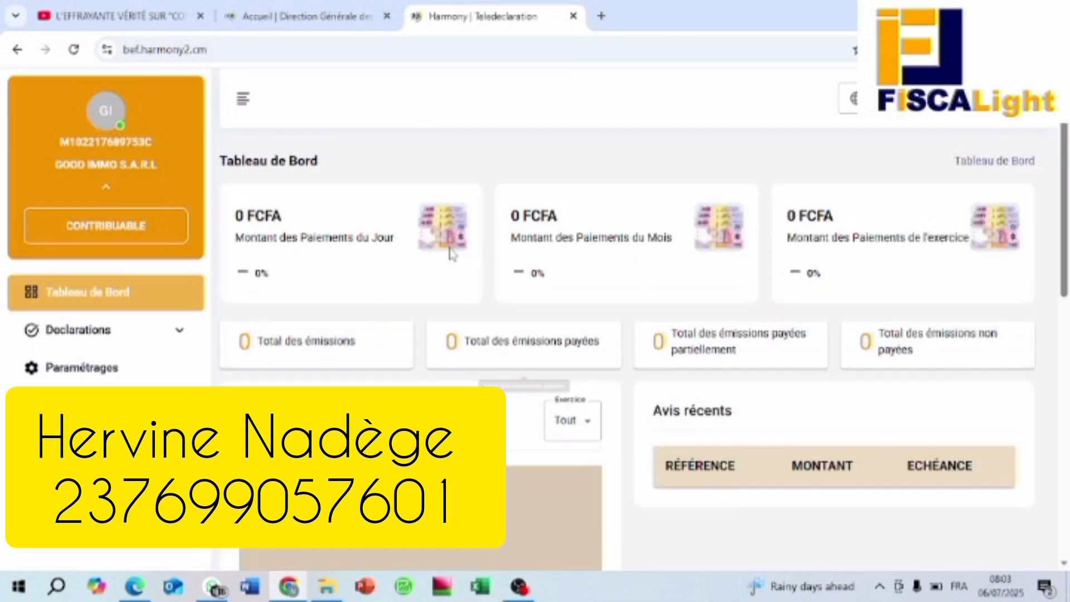
{"action": "left_click", "coordinate": [180, 337]}
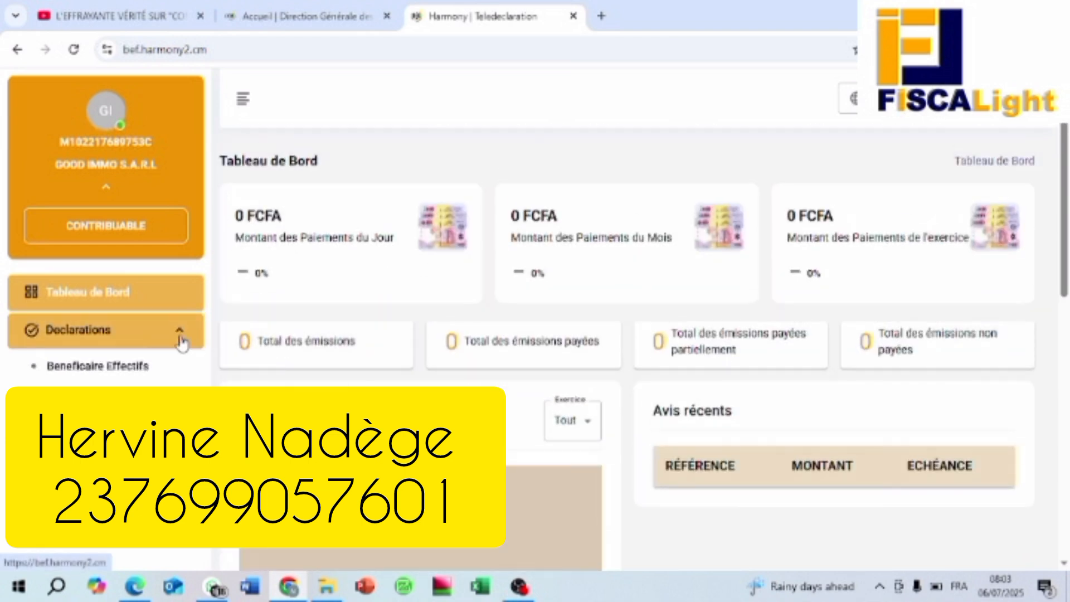
{"action": "left_click", "coordinate": [114, 376]}
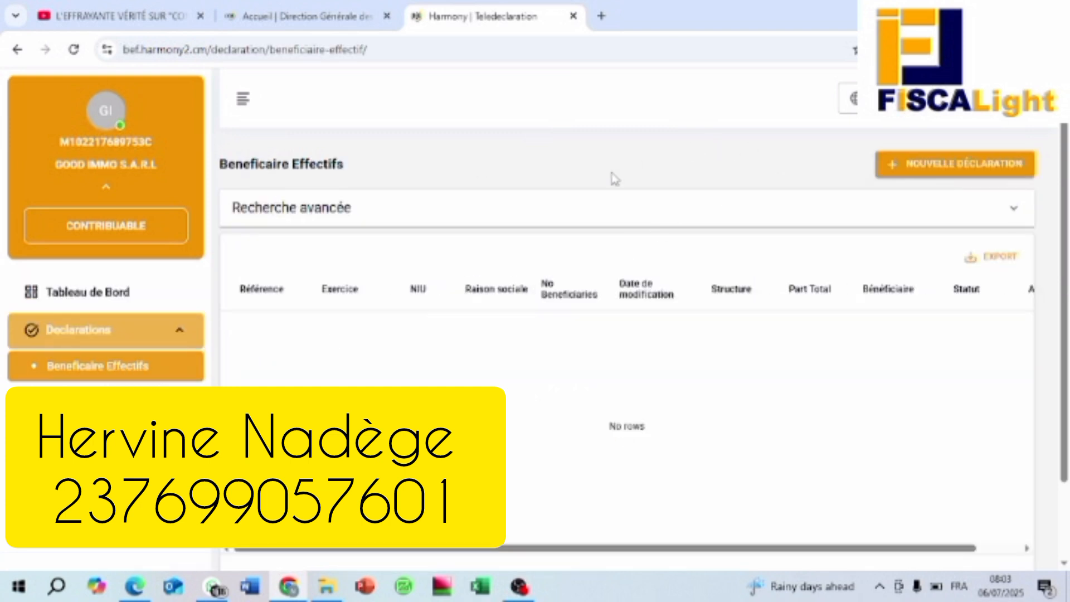
{"action": "left_click", "coordinate": [974, 165]}
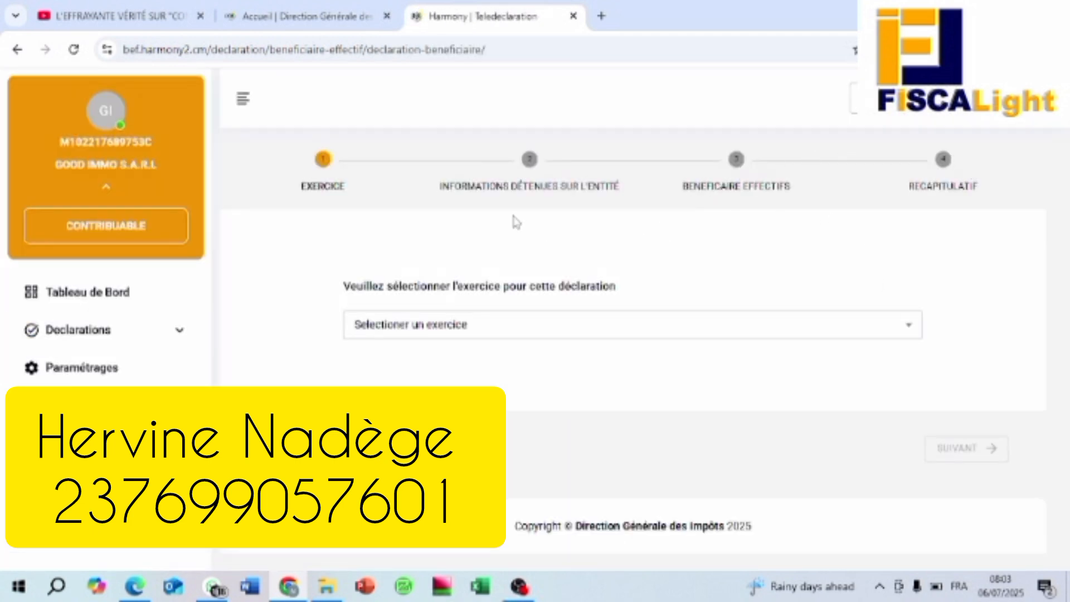
{"action": "left_click", "coordinate": [915, 333]}
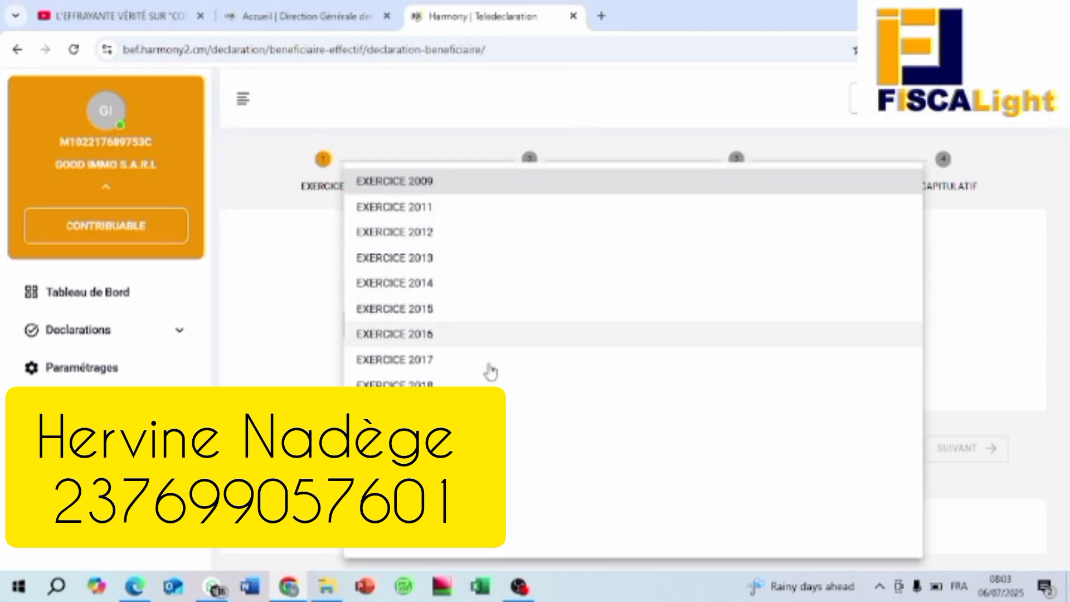
{"action": "left_click", "coordinate": [490, 513]}
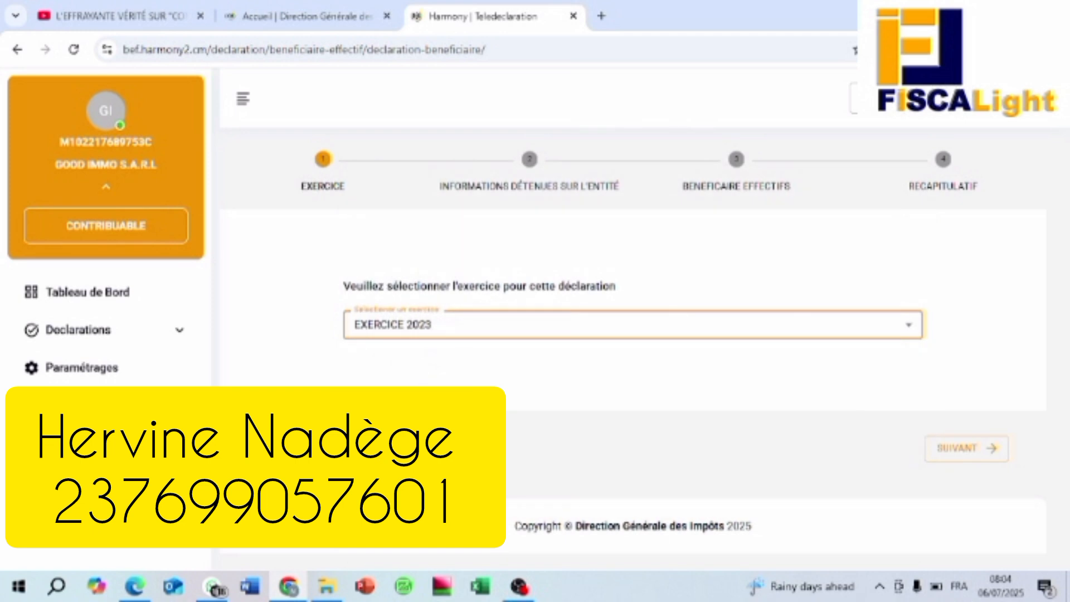
Step: Advance the wizard to the entity-information form and bring up the GOOD IMMO folder in File Explorer
{"action": "left_click", "coordinate": [959, 450]}
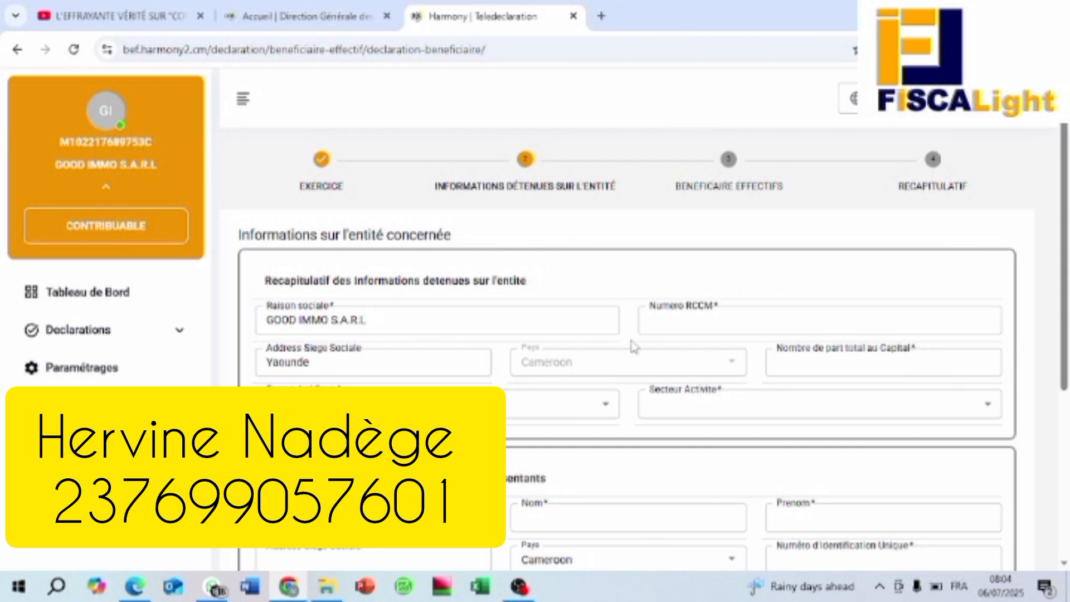
{"action": "scroll", "coordinate": [630, 348], "scroll_direction": "down", "scroll_amount": 4}
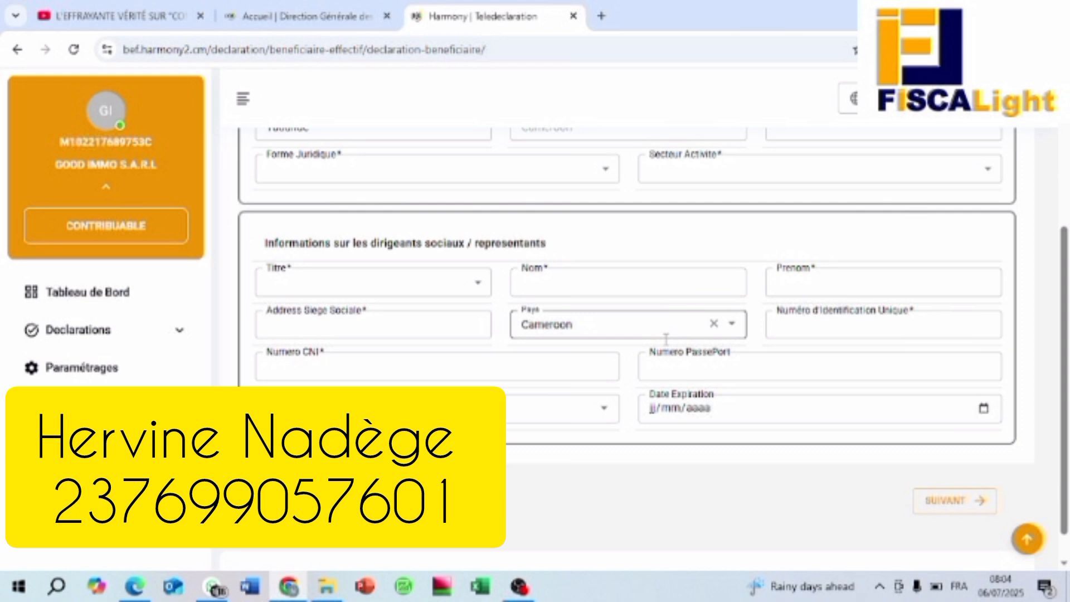
{"action": "scroll", "coordinate": [666, 338], "scroll_direction": "up", "scroll_amount": 4}
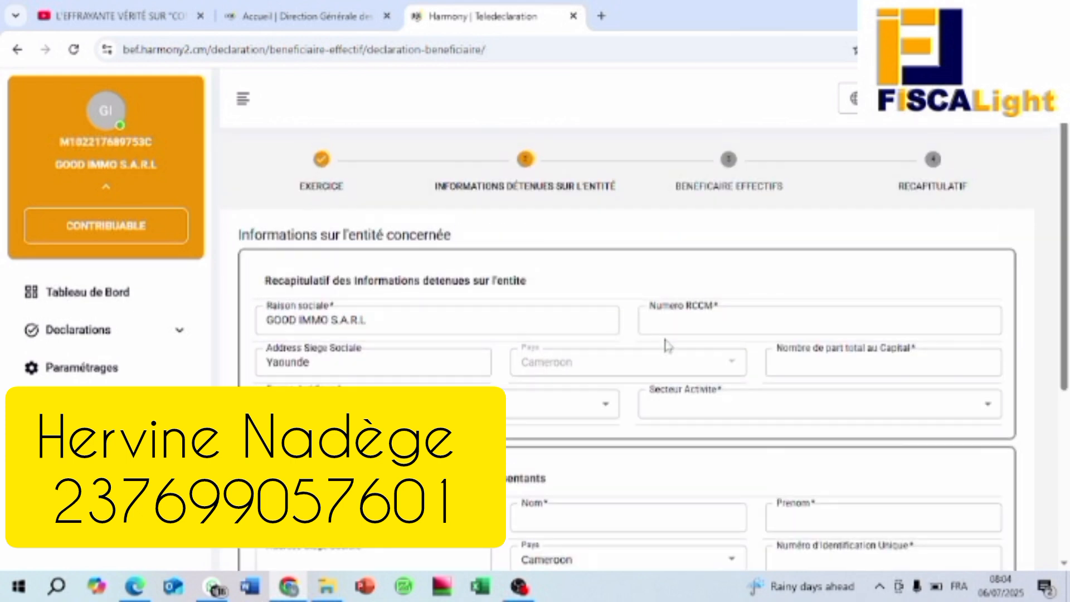
{"action": "left_click", "coordinate": [330, 580]}
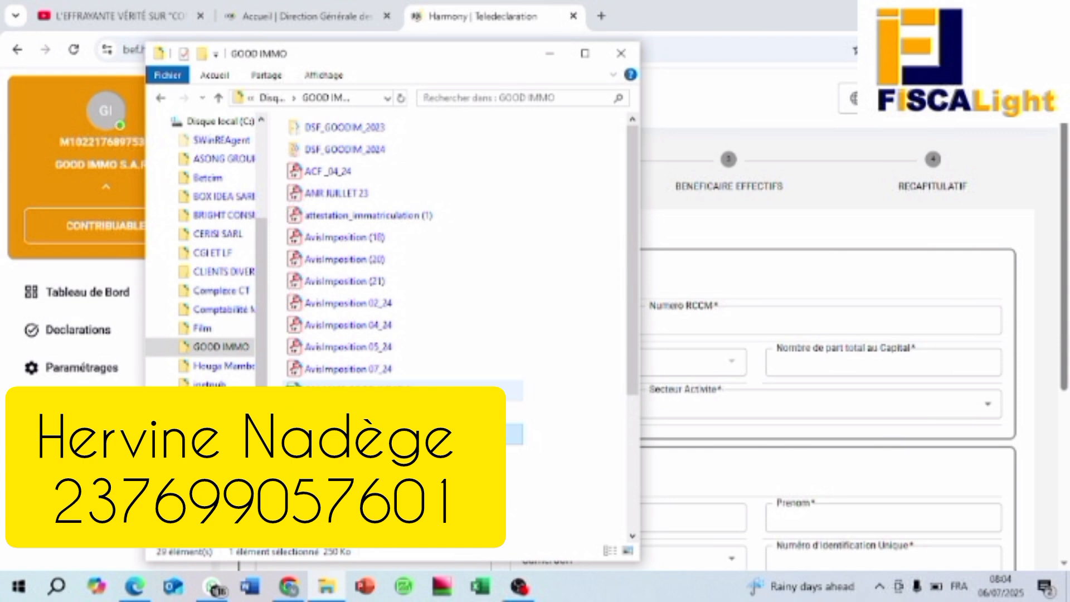
Step: Open the DSF SMT workbook inside the DSF_GOODIM_2023 folder
{"action": "double_click", "coordinate": [365, 128]}
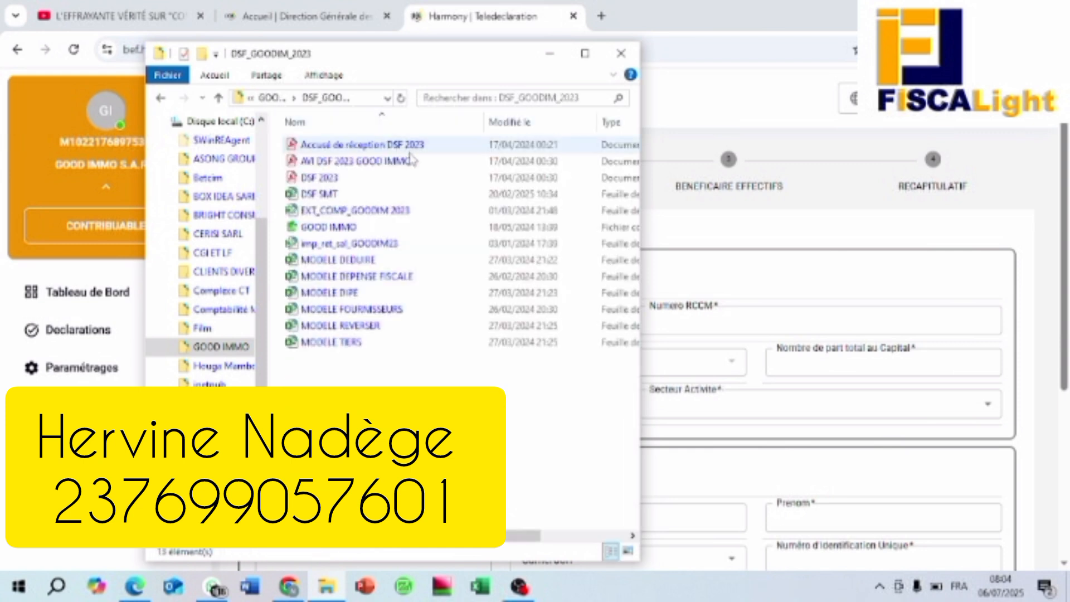
{"action": "double_click", "coordinate": [362, 195]}
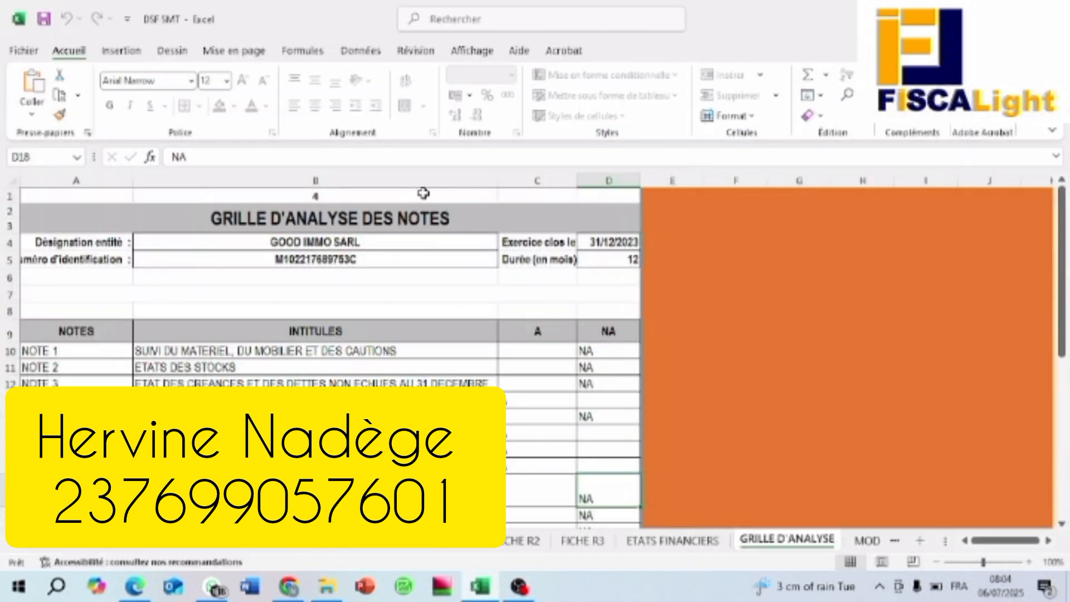
Step: Browse the workbook's sheet tabs to reach the FICHE R1 sheet
{"action": "left_click", "coordinate": [25, 540]}
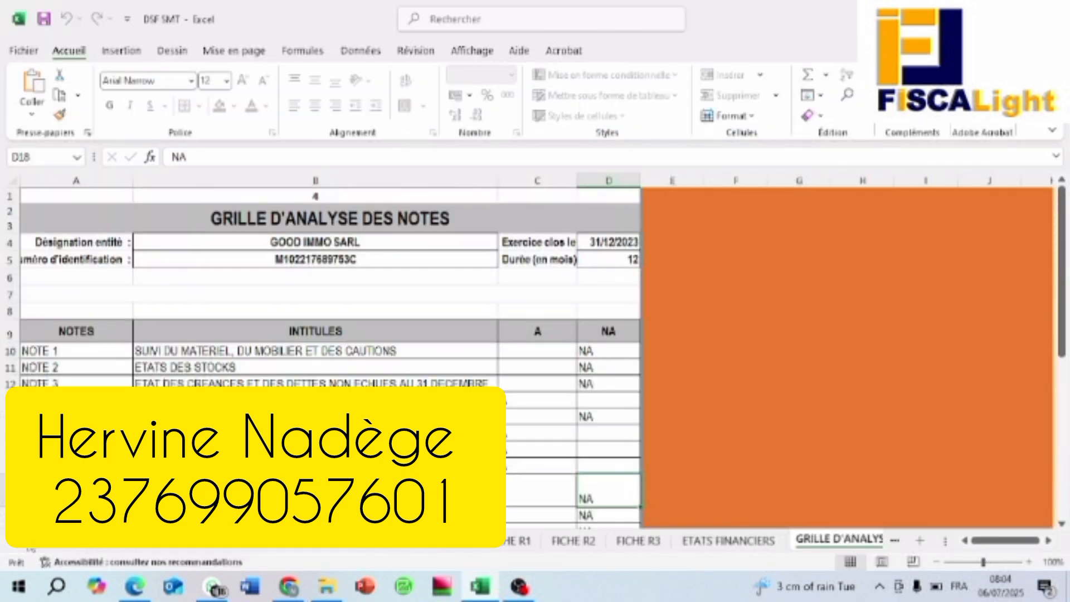
{"action": "left_click", "coordinate": [276, 547]}
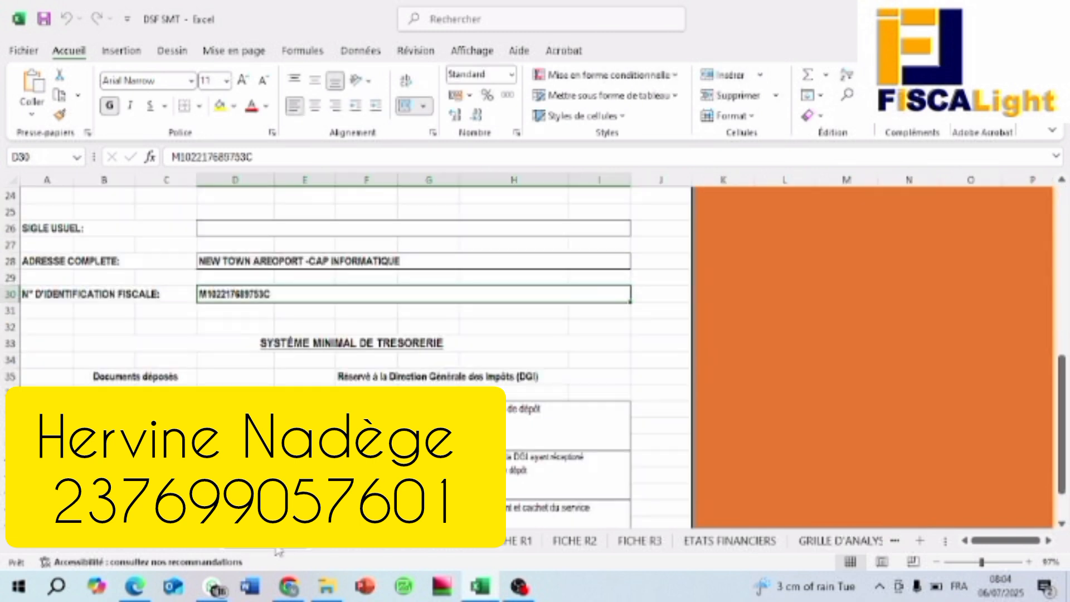
{"action": "left_click", "coordinate": [350, 549]}
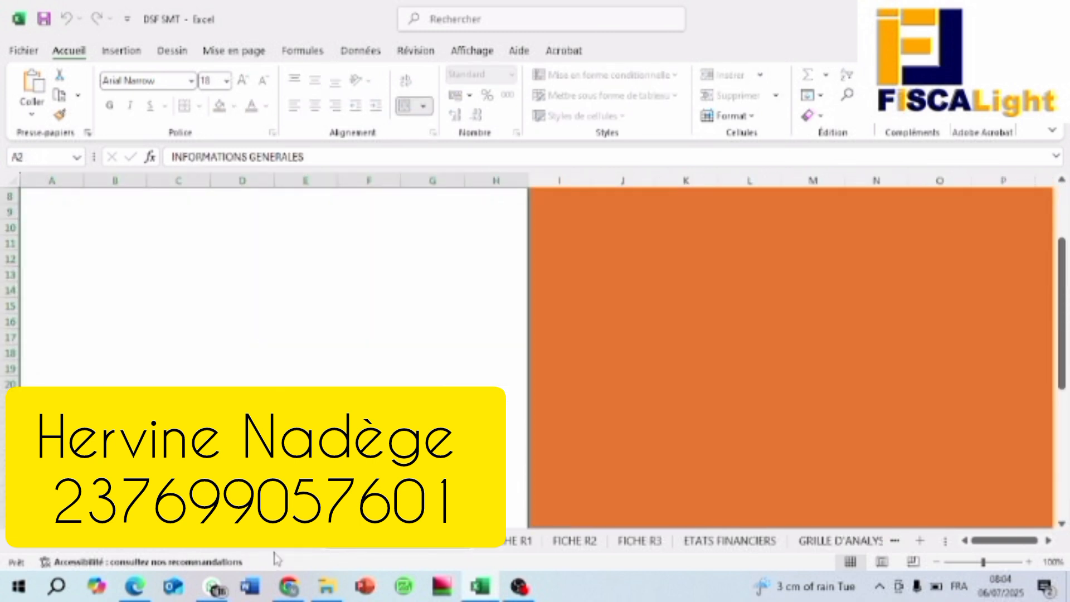
{"action": "left_click", "coordinate": [274, 549]}
{"action": "scroll", "coordinate": [278, 335], "scroll_direction": "down", "scroll_amount": 3}
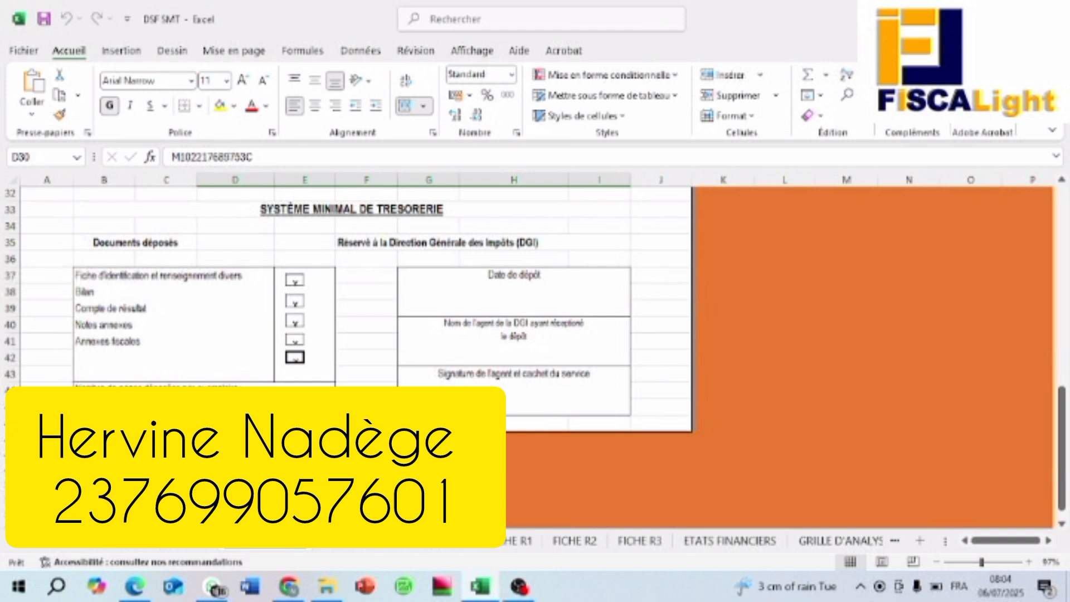
{"action": "left_click", "coordinate": [405, 552]}
{"action": "left_click", "coordinate": [523, 540]}
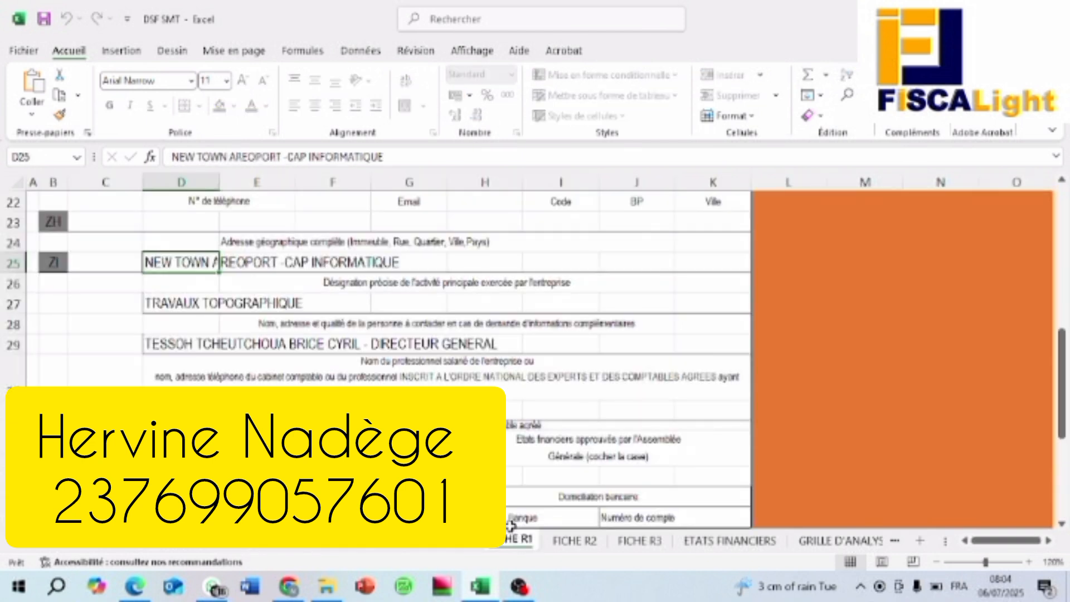
{"action": "scroll", "coordinate": [390, 372], "scroll_direction": "up", "scroll_amount": 5}
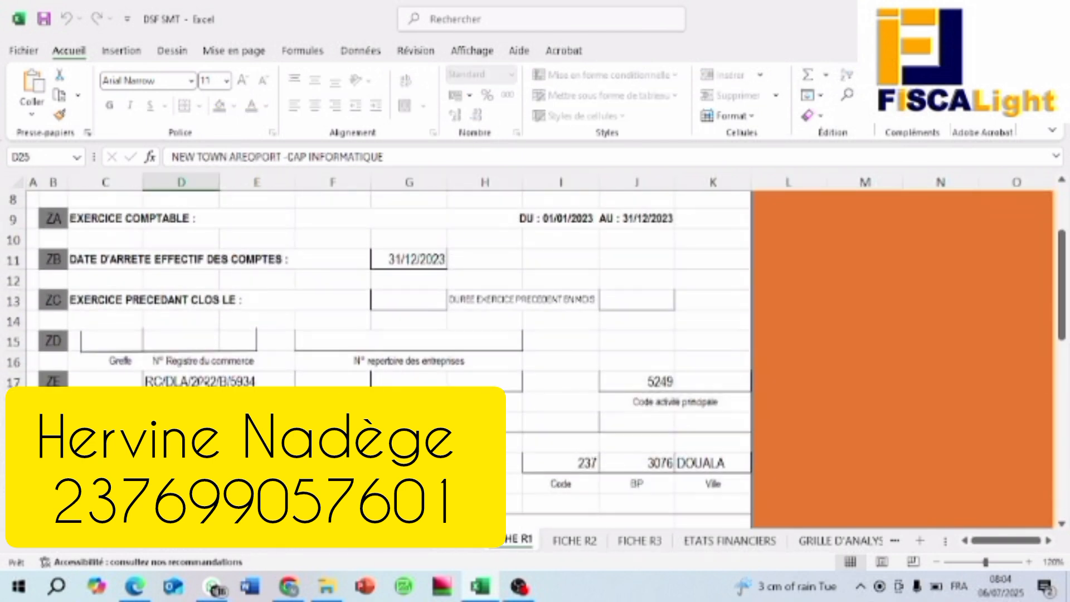
Step: Copy the RCCM trade-register number from cell D17 on FICHE R1
{"action": "left_click", "coordinate": [202, 381]}
{"action": "key", "text": "F2"}
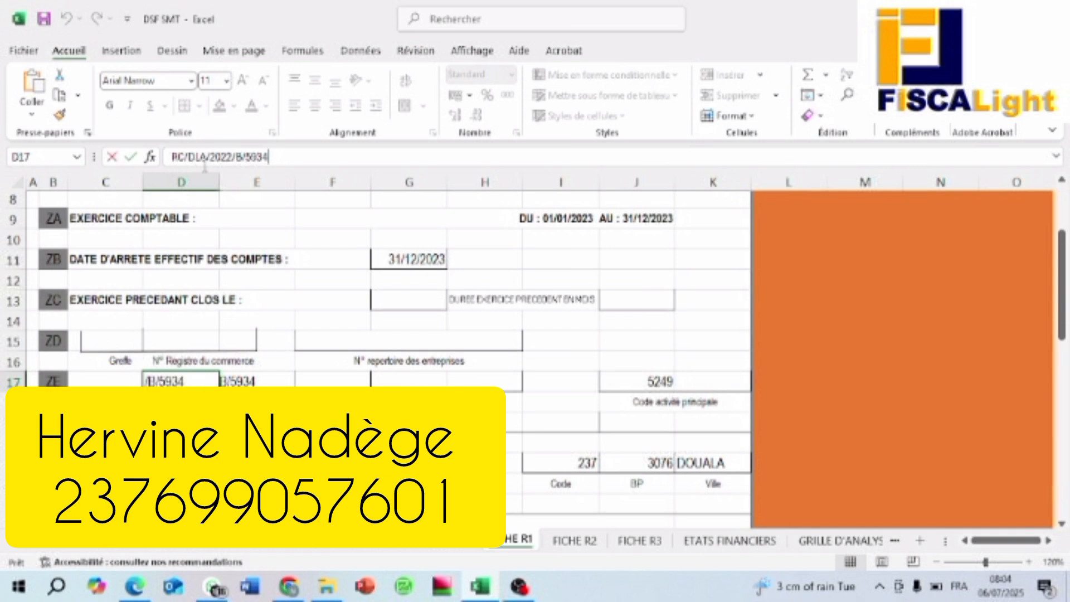
{"action": "left_click_drag", "start_coordinate": [170, 157], "coordinate": [267, 157]}
{"action": "right_click", "coordinate": [263, 162]}
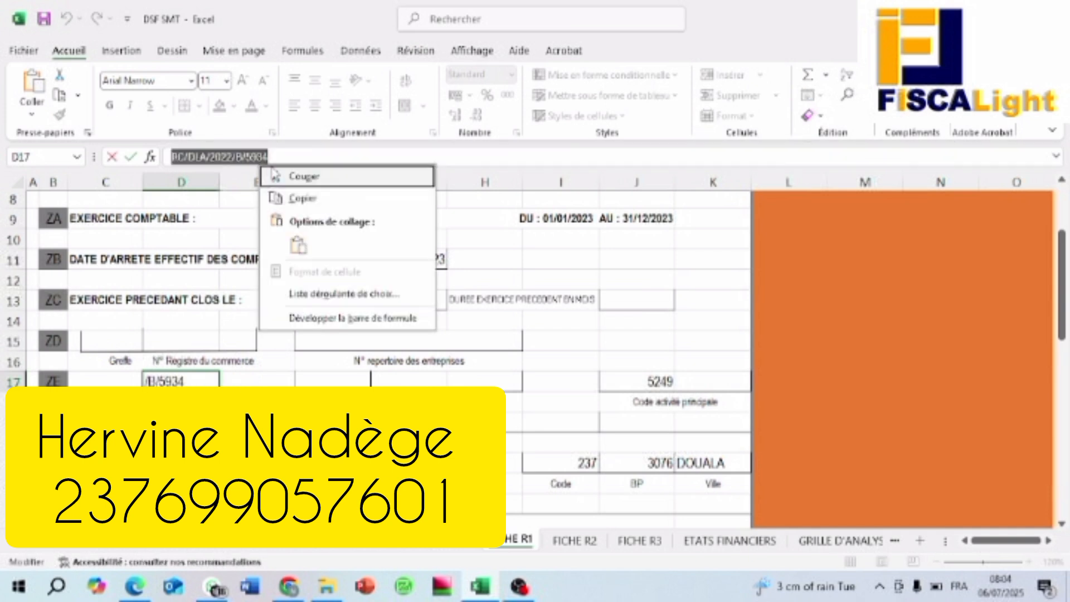
{"action": "left_click", "coordinate": [303, 199]}
Step: Paste the copied trade-register number into Harmony's Numero RCCM field
{"action": "left_click", "coordinate": [289, 587]}
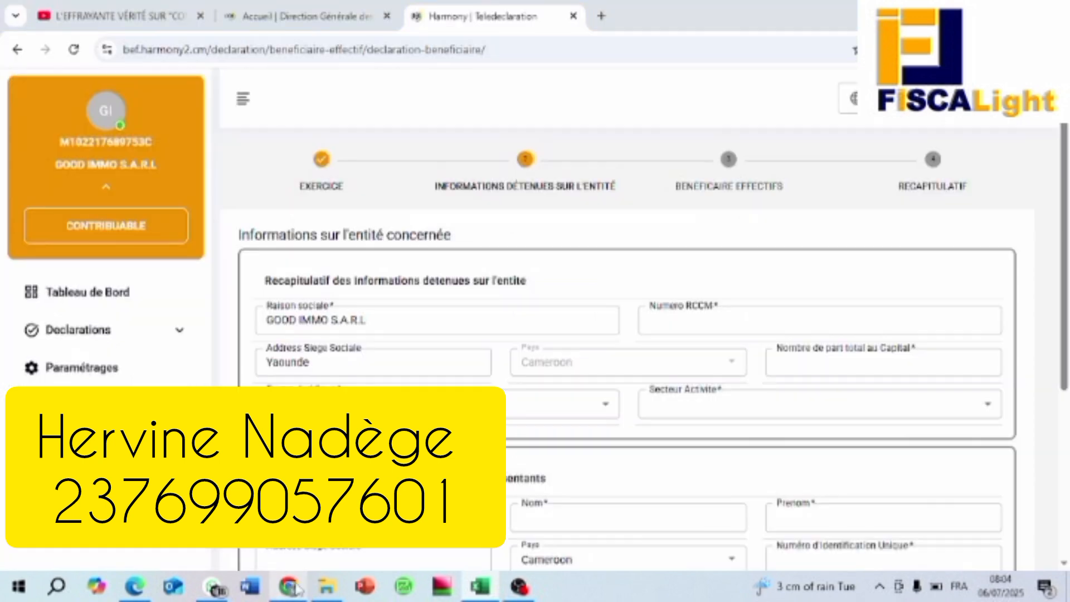
{"action": "left_click", "coordinate": [687, 316]}
{"action": "right_click", "coordinate": [687, 316]}
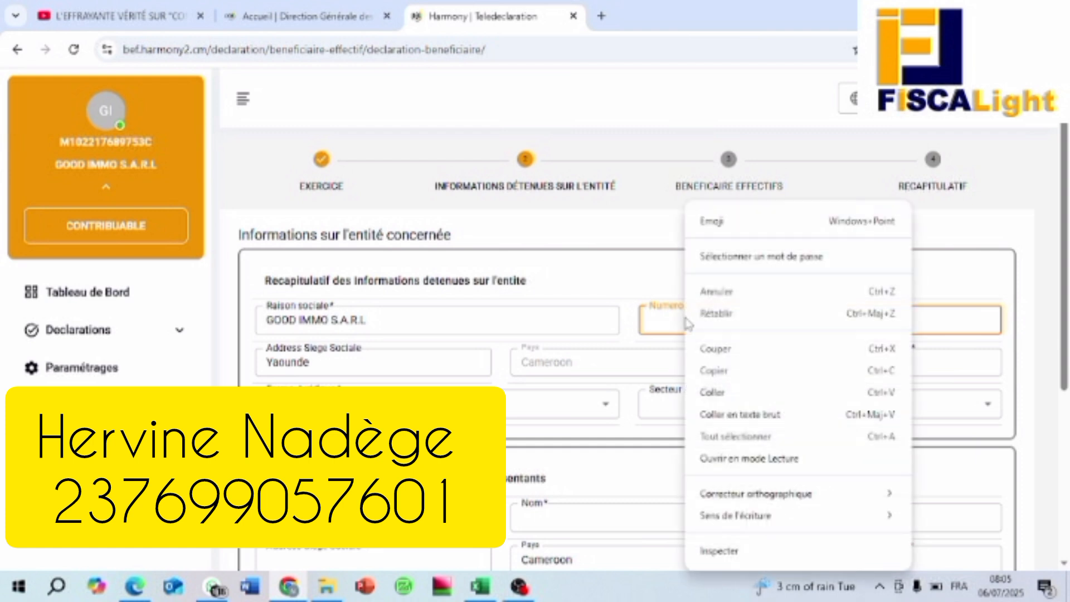
{"action": "left_click", "coordinate": [714, 391]}
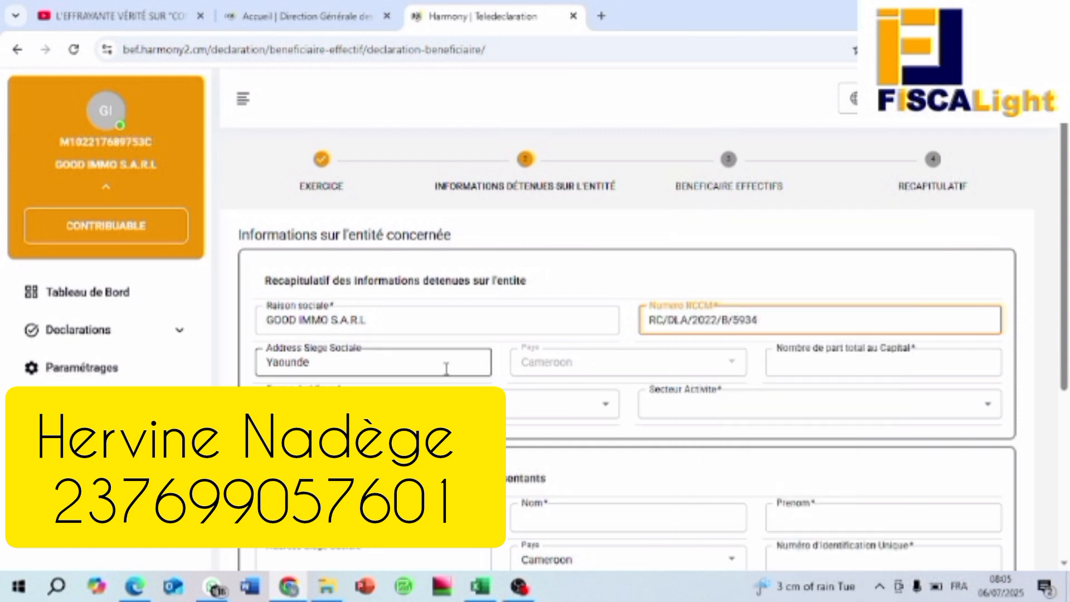
Step: Replace the head-office address Yaounde with 'douala' and select the total capital shares field
{"action": "left_click", "coordinate": [399, 363]}
{"action": "left_click_drag", "start_coordinate": [337, 370], "coordinate": [246, 379]}
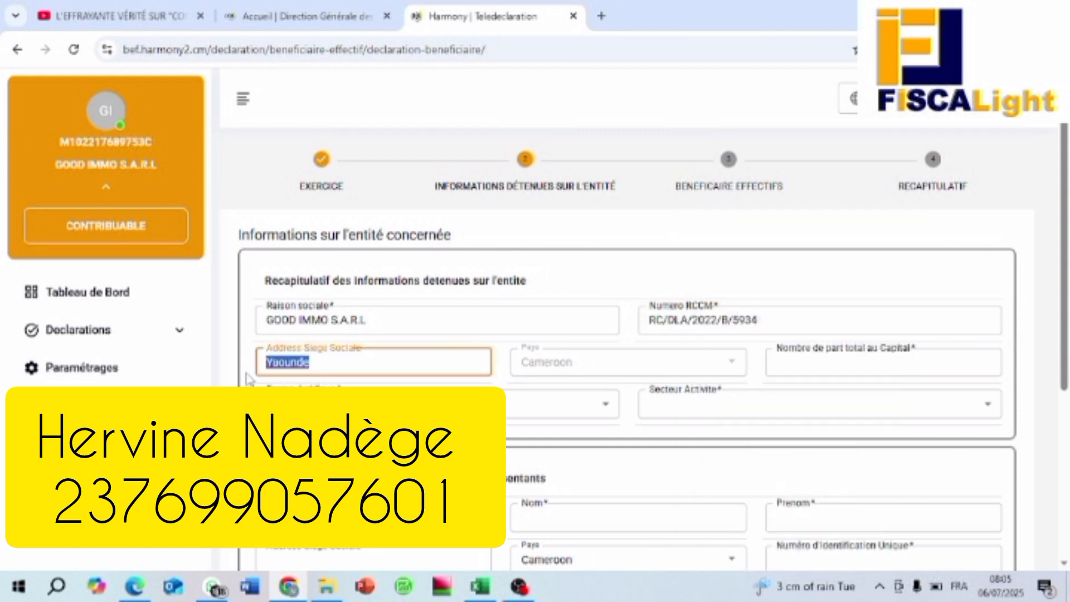
{"action": "type", "text": "d"}
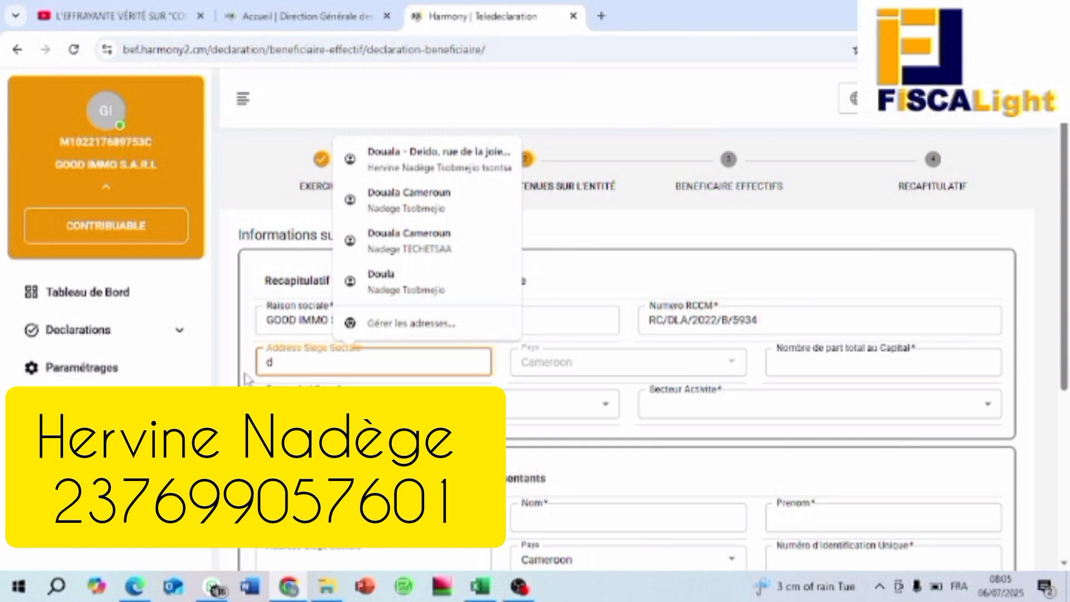
{"action": "type", "text": "ouala"}
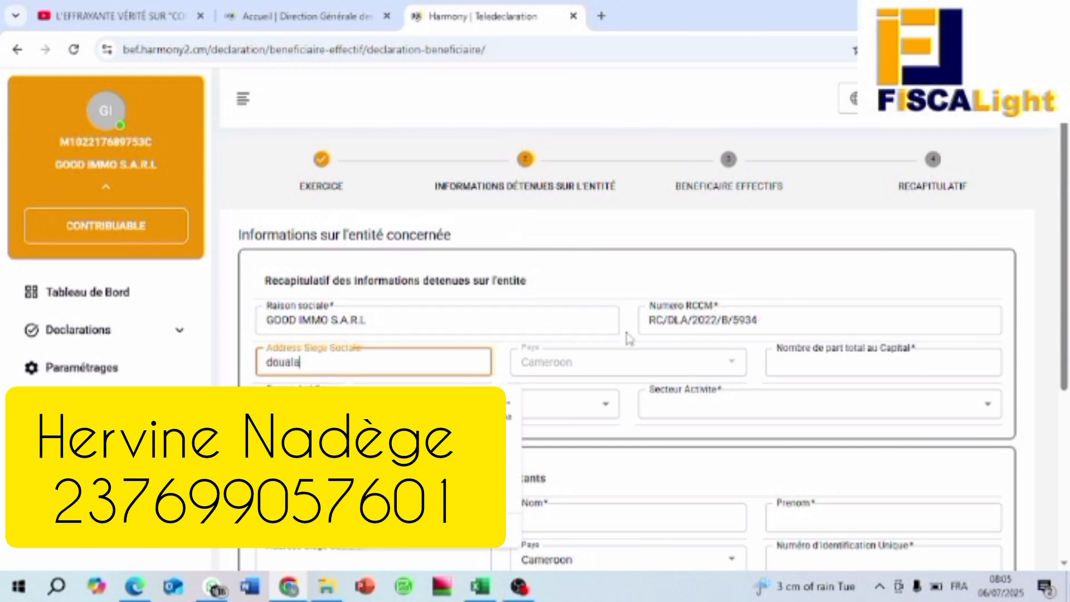
{"action": "left_click", "coordinate": [824, 367]}
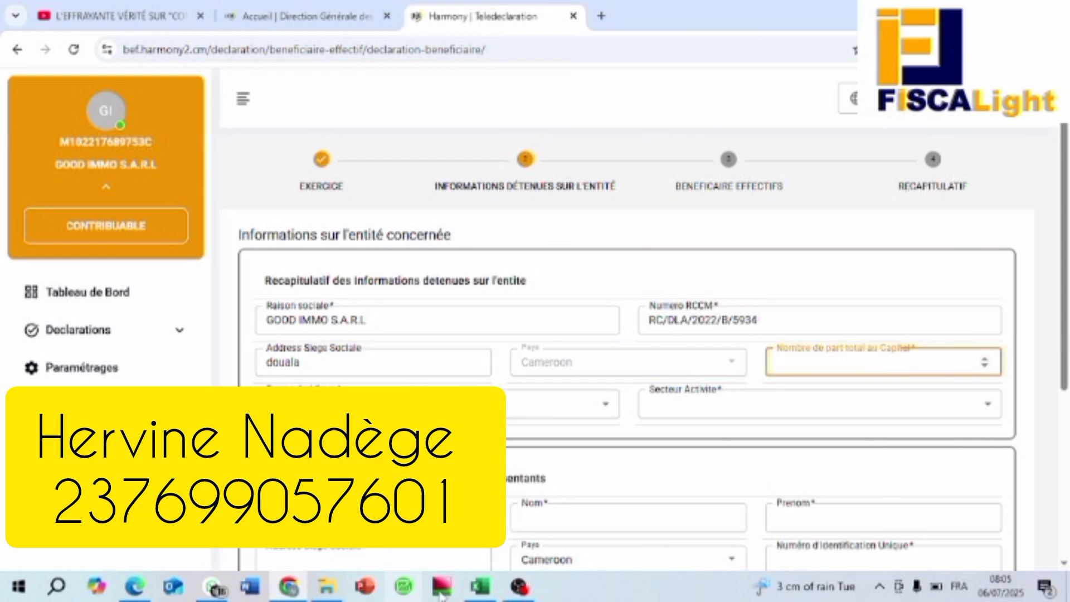
{"action": "left_click", "coordinate": [481, 587]}
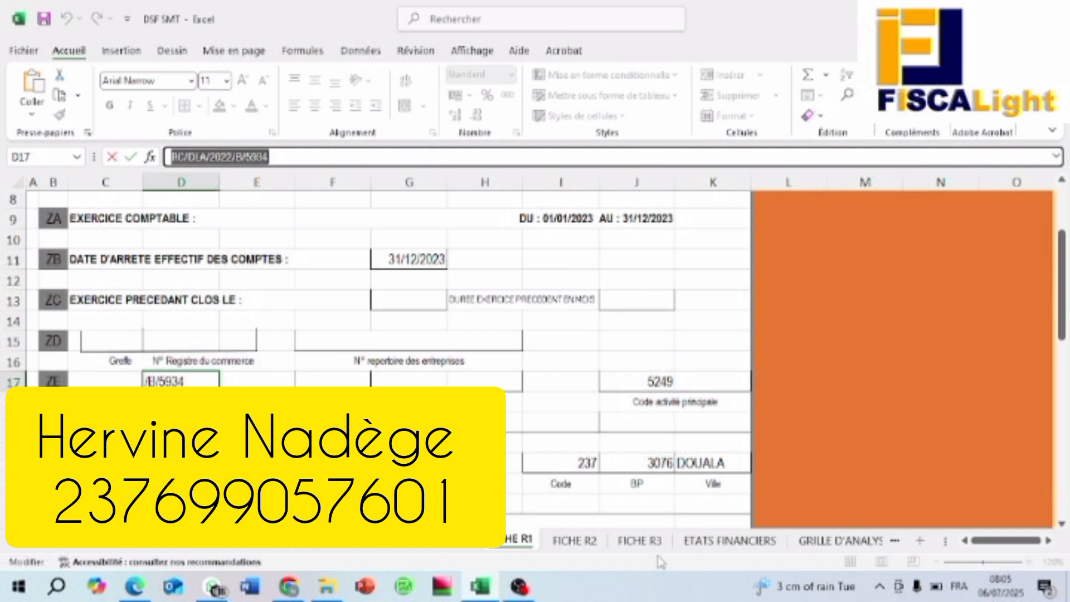
Step: Check the ETATS FINANCIERS, GRILLE D'ANALYSE and MOD BILAN sheets, then return to Harmony for the 1000 capital shares
{"action": "left_click", "coordinate": [741, 541]}
{"action": "left_click", "coordinate": [810, 542]}
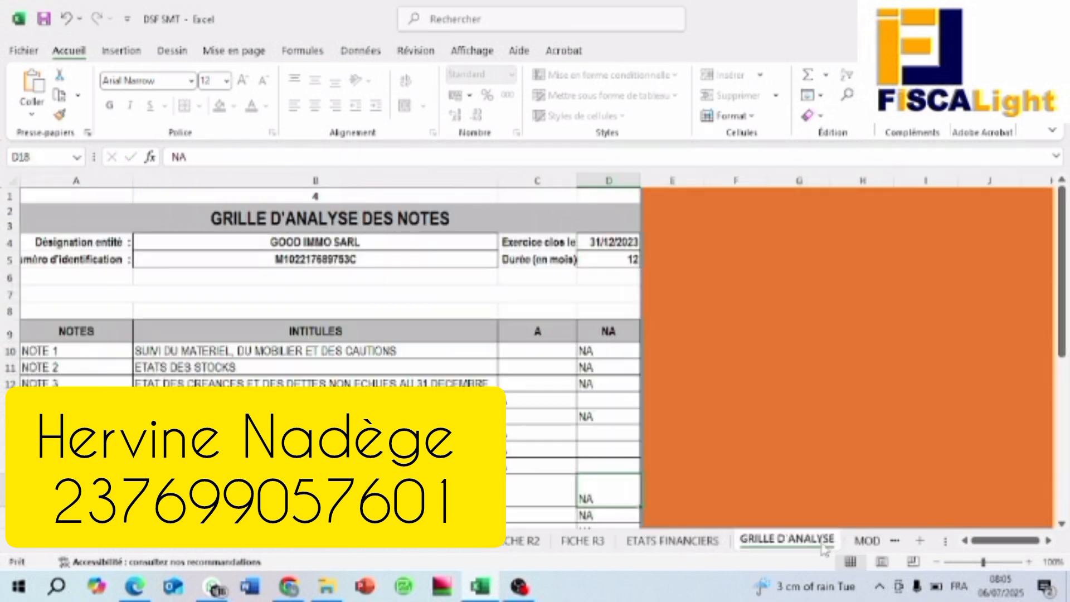
{"action": "left_click", "coordinate": [861, 542]}
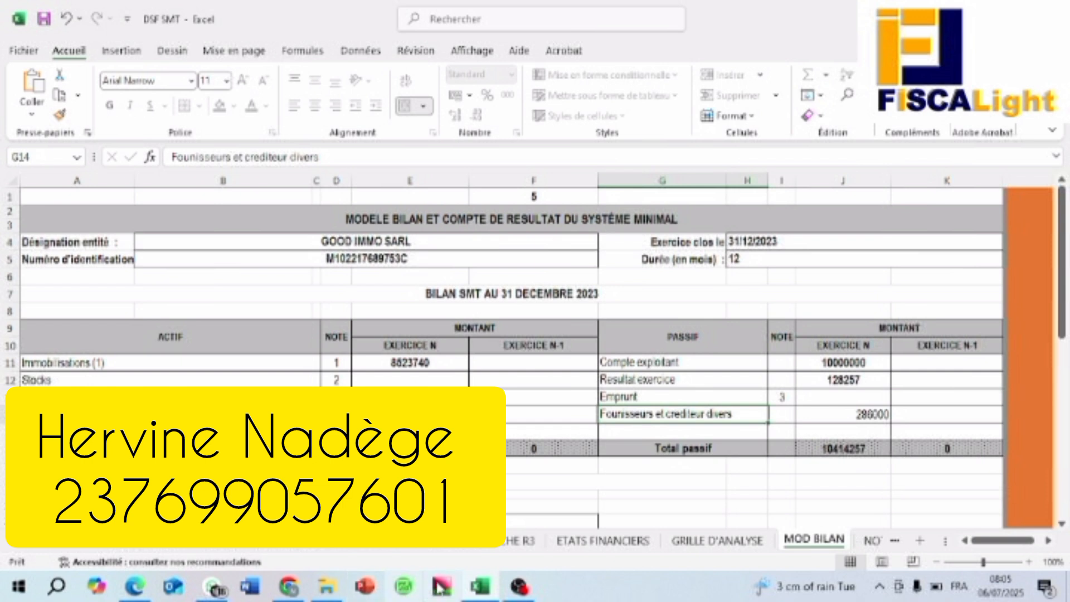
{"action": "left_click", "coordinate": [289, 589]}
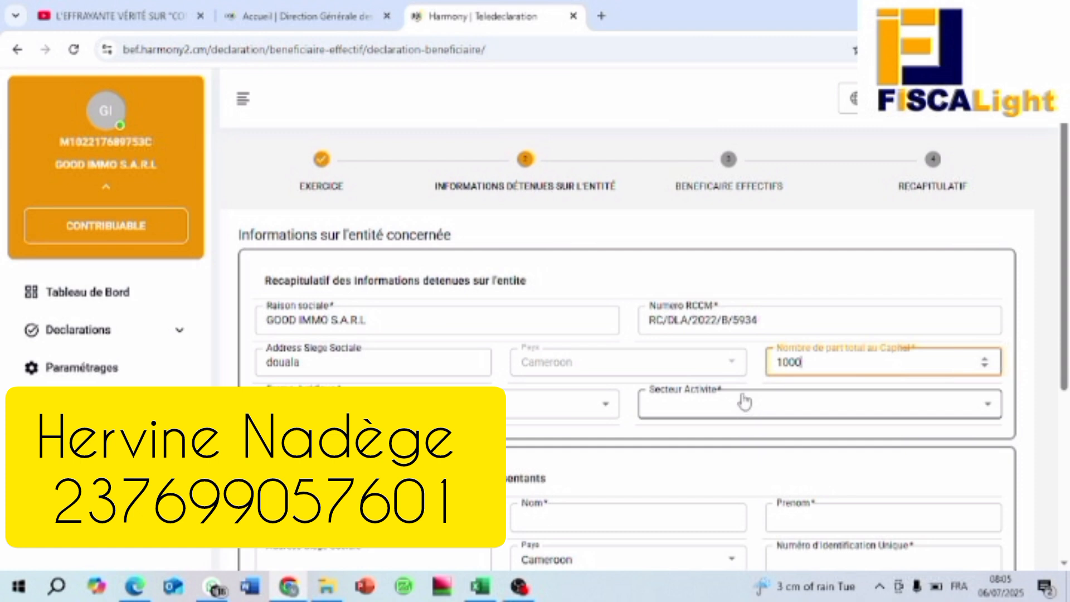
Step: Choose Société à responsabilités limités - SARL and sector AUTRES ACTIVITES IMMOBILIERES (SERVICES)
{"action": "left_click", "coordinate": [599, 404]}
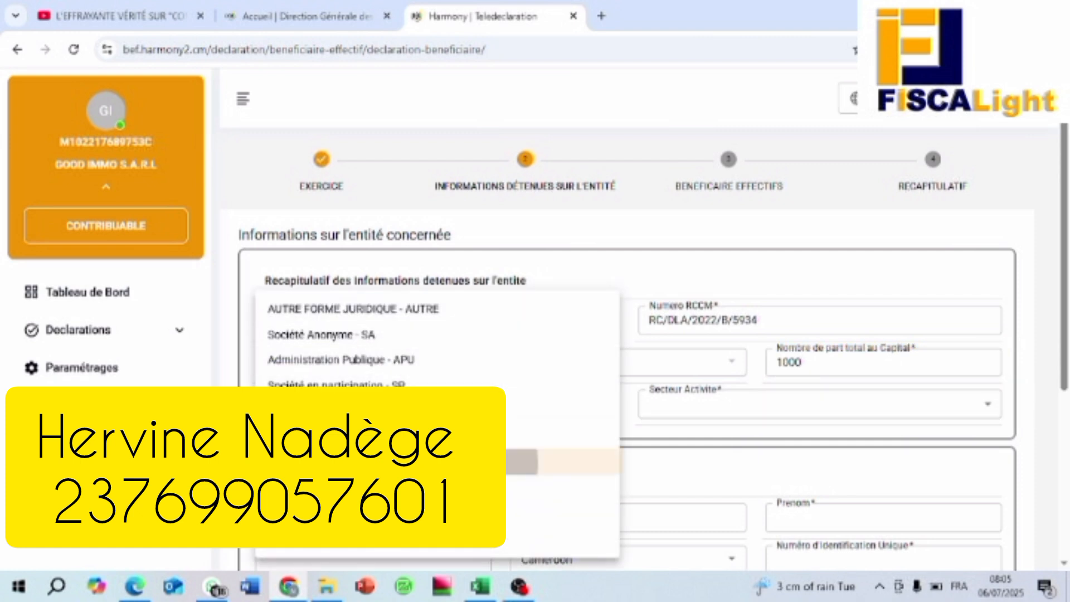
{"action": "left_click", "coordinate": [602, 462]}
{"action": "left_click", "coordinate": [972, 411]}
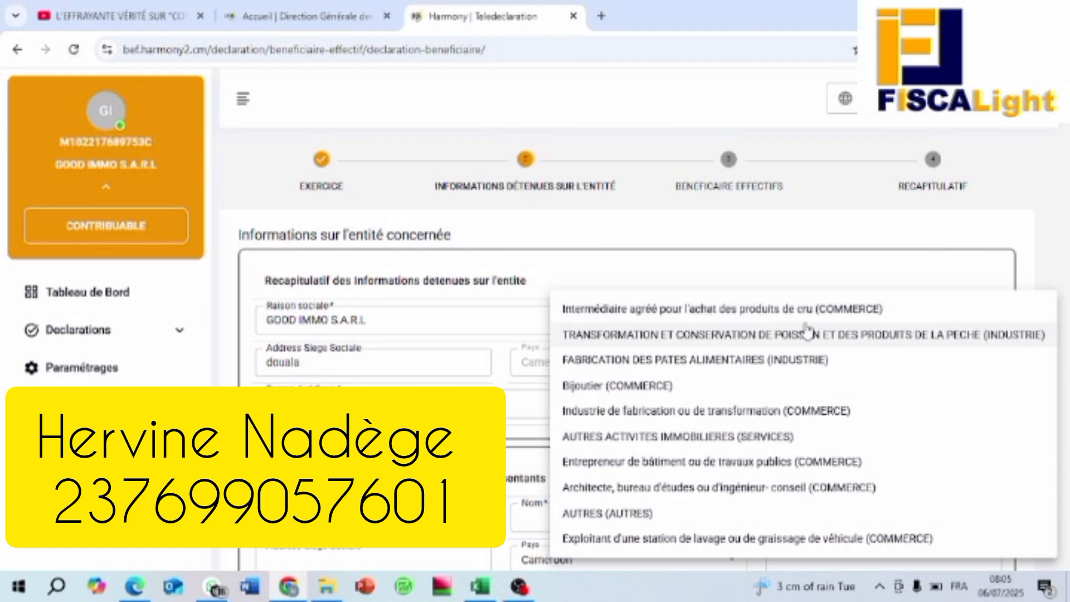
{"action": "left_click", "coordinate": [682, 443]}
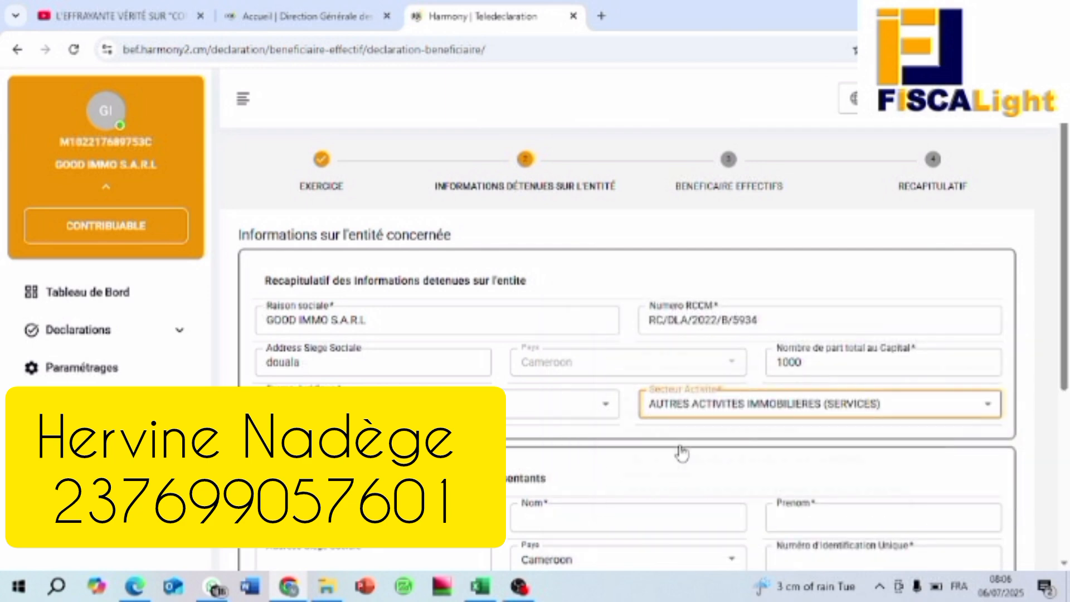
{"action": "scroll", "coordinate": [682, 452], "scroll_direction": "down", "scroll_amount": 5}
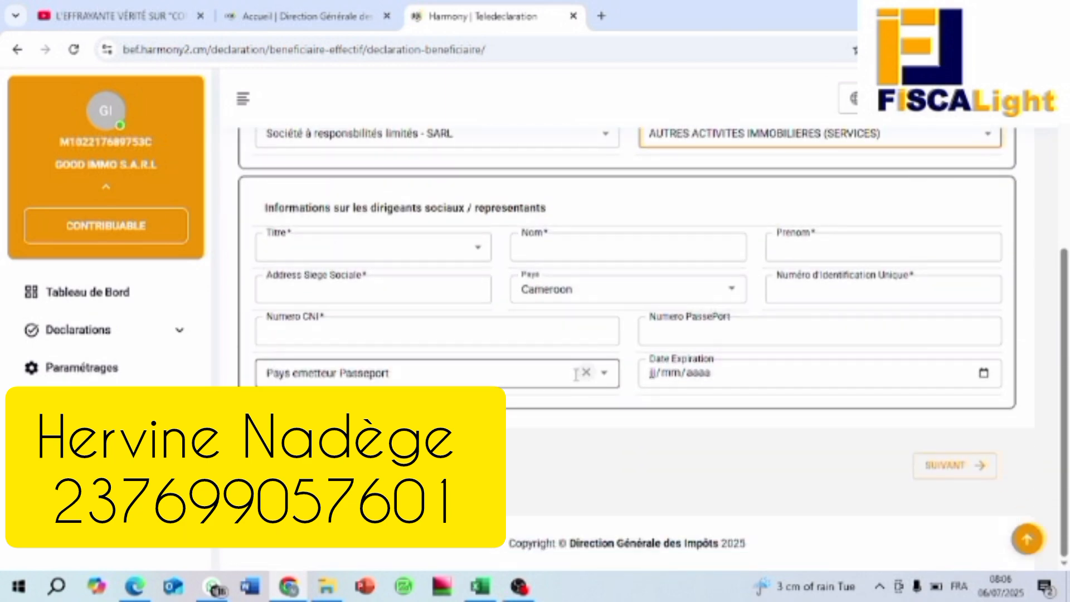
{"action": "scroll", "coordinate": [401, 328], "scroll_direction": "up", "scroll_amount": 1}
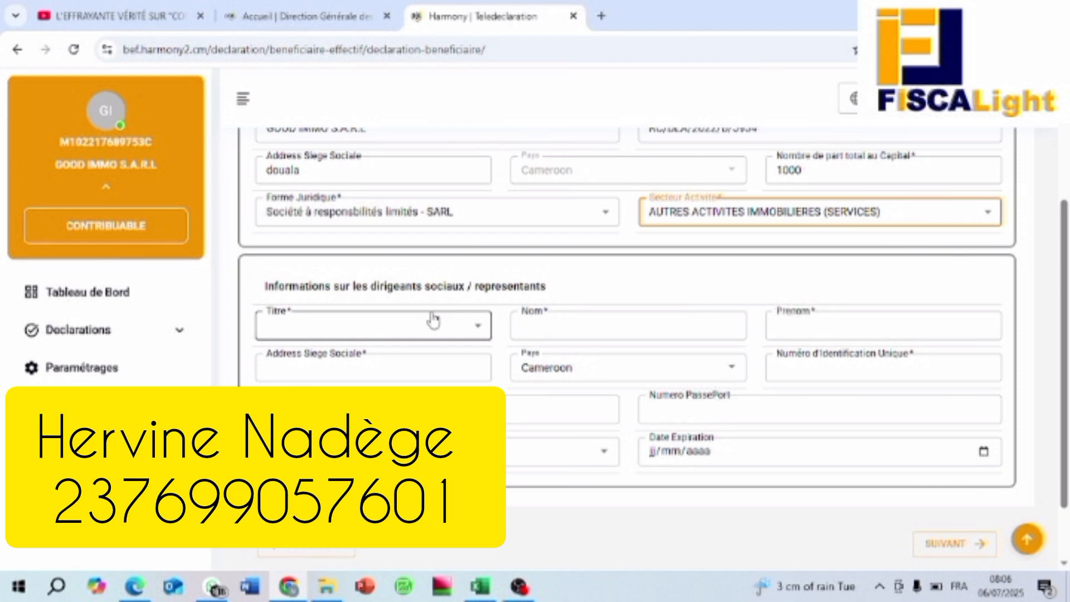
Step: Set the representative's title to M. and enter their surname, correcting a typo
{"action": "left_click", "coordinate": [477, 330]}
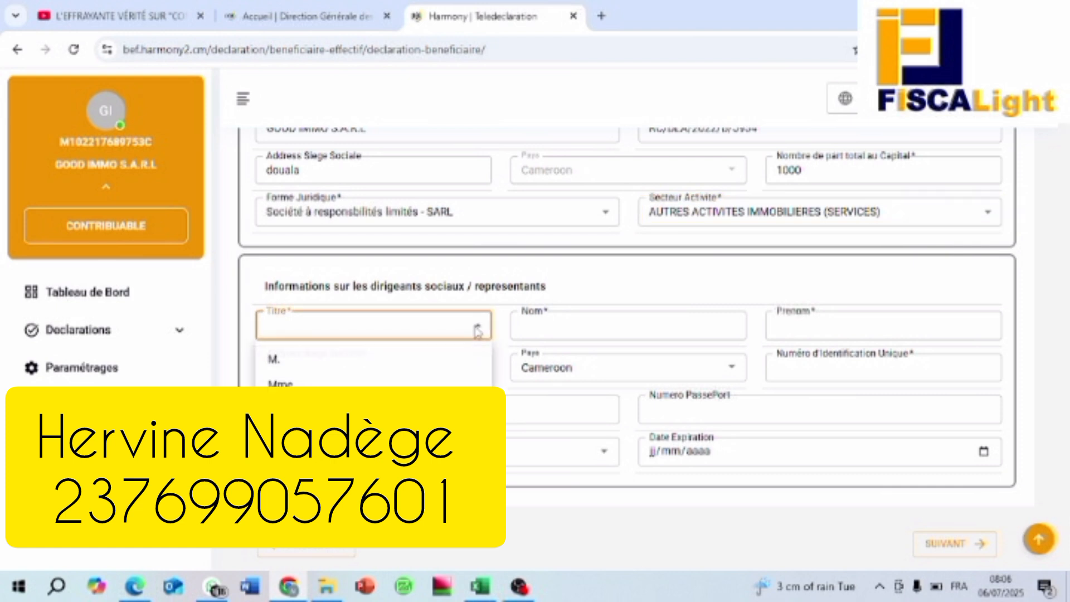
{"action": "left_click", "coordinate": [298, 361]}
{"action": "left_click", "coordinate": [565, 331]}
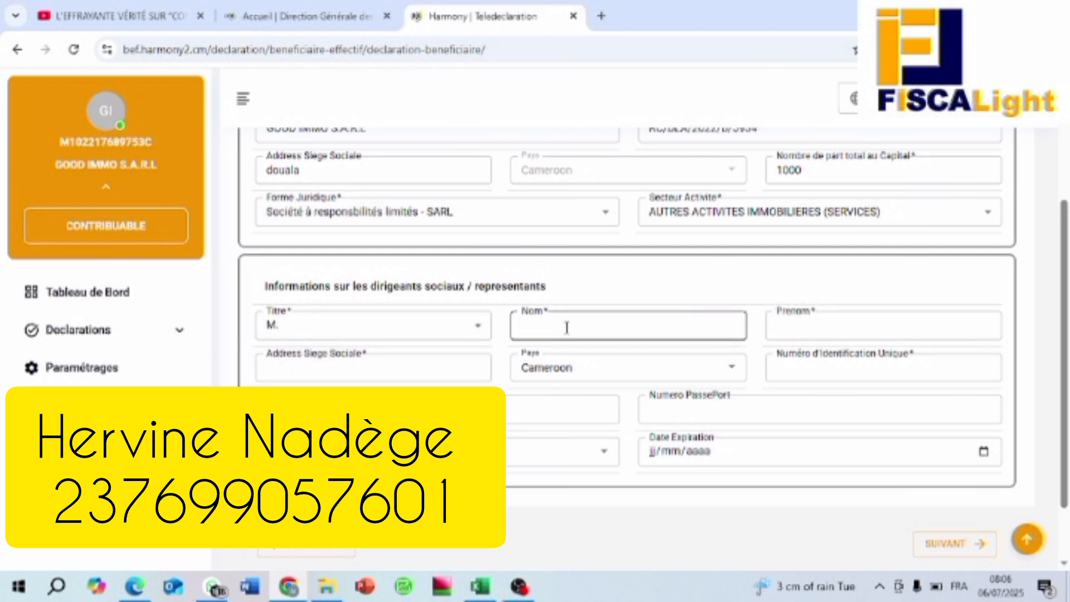
{"action": "left_click", "coordinate": [780, 370]}
{"action": "left_click", "coordinate": [785, 371]}
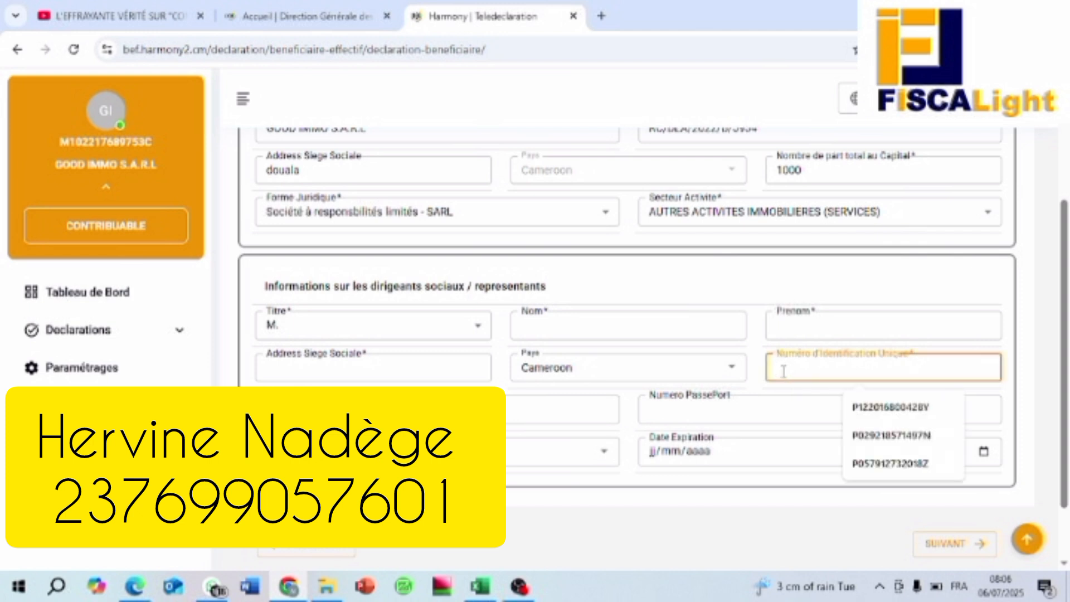
{"action": "left_click", "coordinate": [575, 331]}
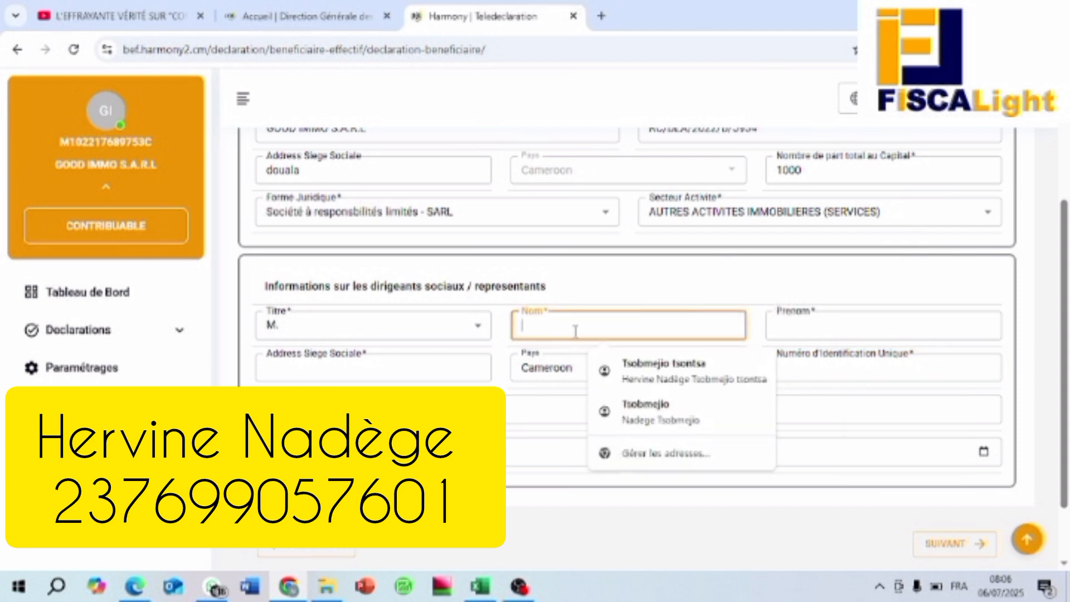
{"action": "type", "text": "TSSOH"}
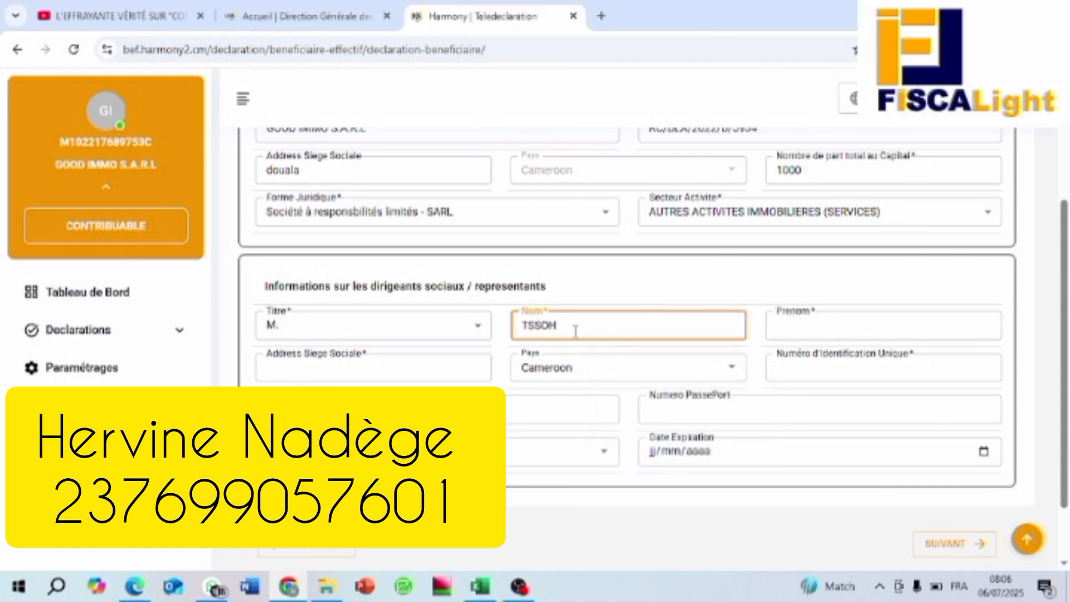
{"action": "key", "text": "BackSpace"}
{"action": "key", "text": "BackSpace"}
{"action": "key", "text": "BackSpace"}
{"action": "key", "text": "BackSpace"}
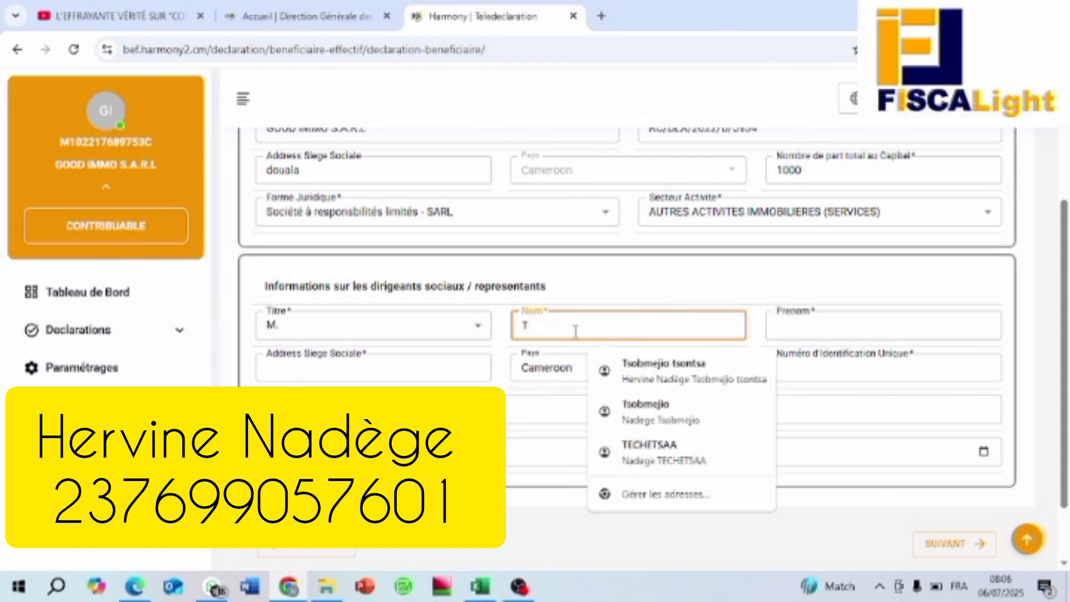
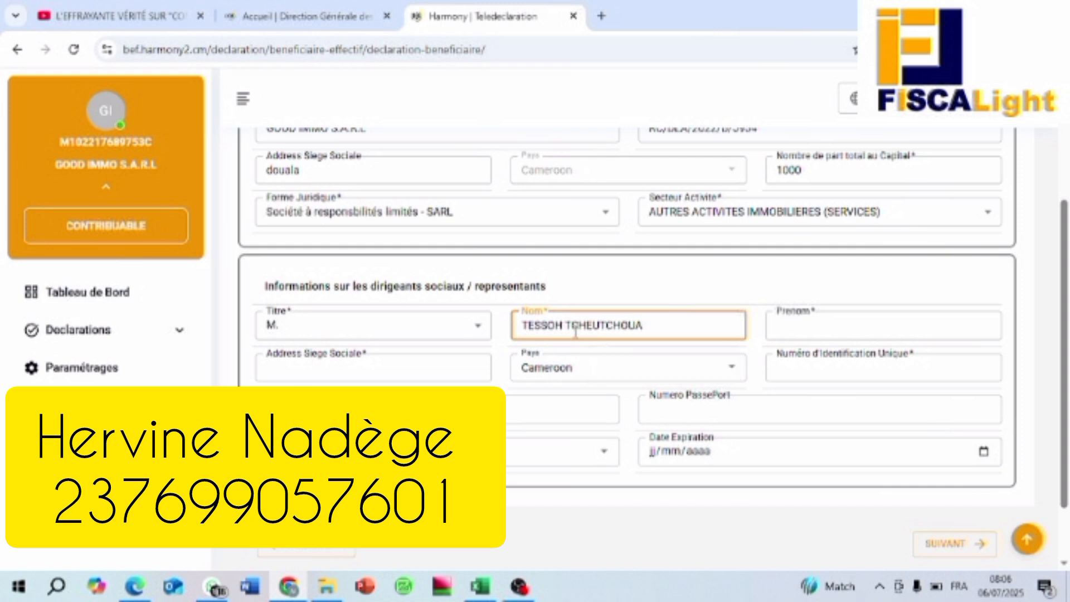
Step: Enter the representative's first names and choose the Douala Cameroun address
{"action": "left_click", "coordinate": [809, 330]}
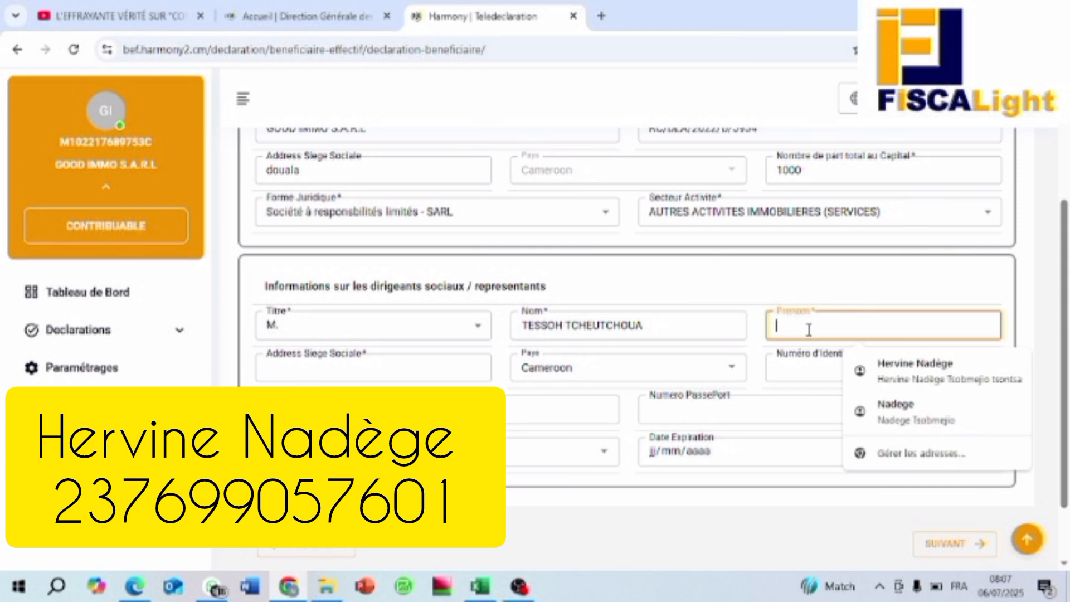
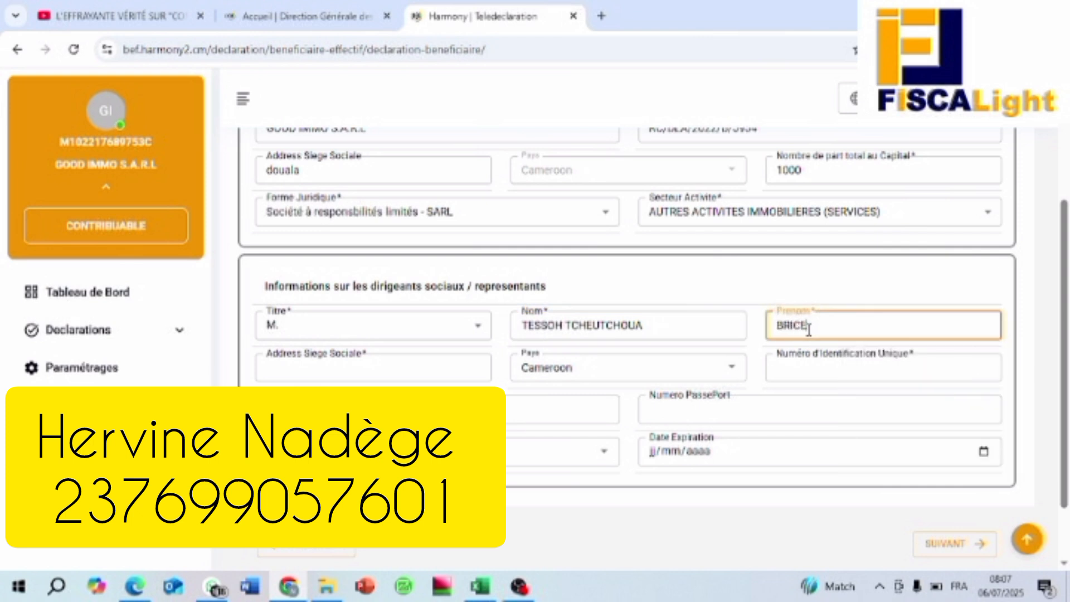
{"action": "left_click", "coordinate": [404, 362]}
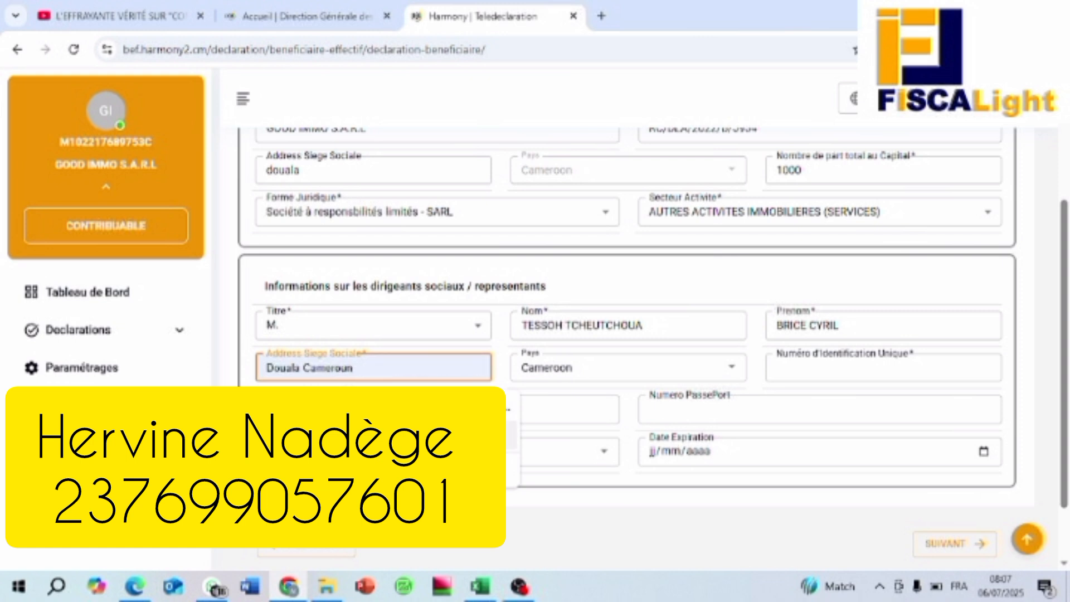
{"action": "left_click", "coordinate": [402, 434]}
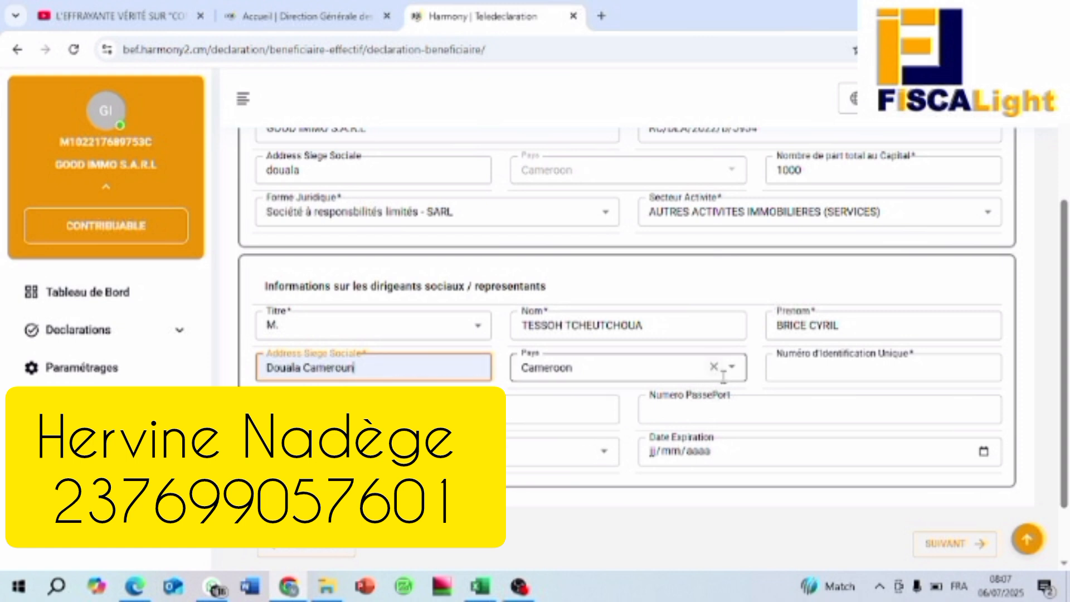
{"action": "left_click", "coordinate": [843, 372]}
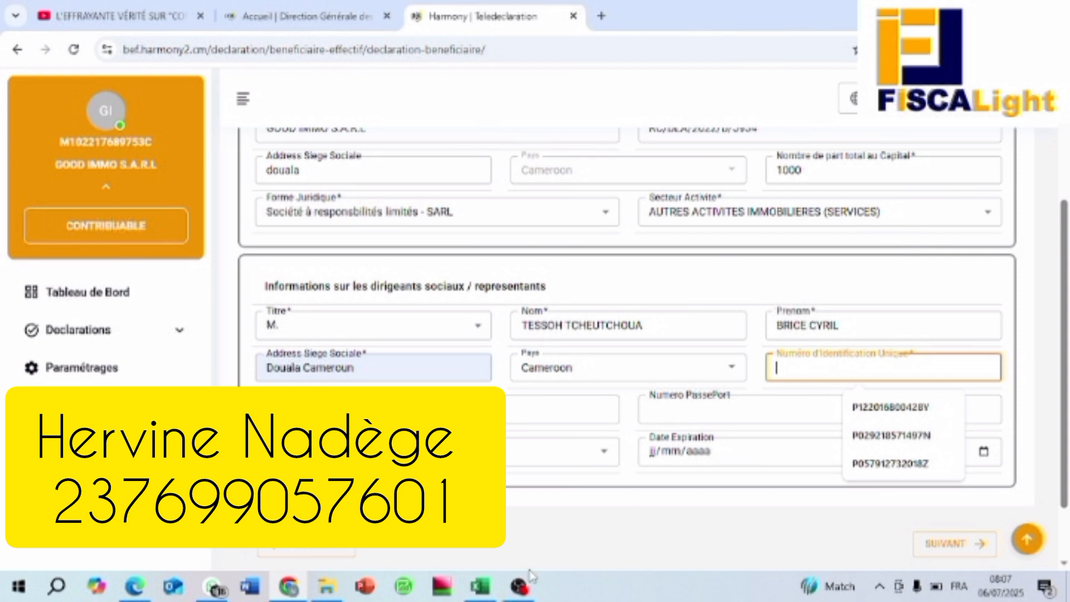
Step: Copy the director's tax identification number from cell D11 on FICHE R3, then return to Harmony
{"action": "left_click", "coordinate": [491, 590]}
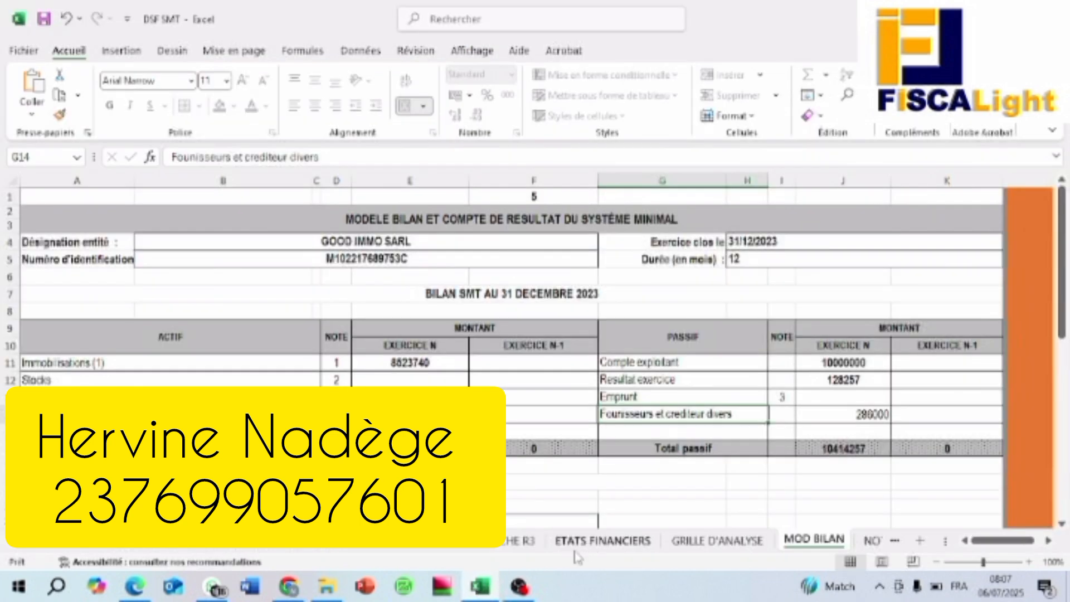
{"action": "left_click", "coordinate": [602, 539]}
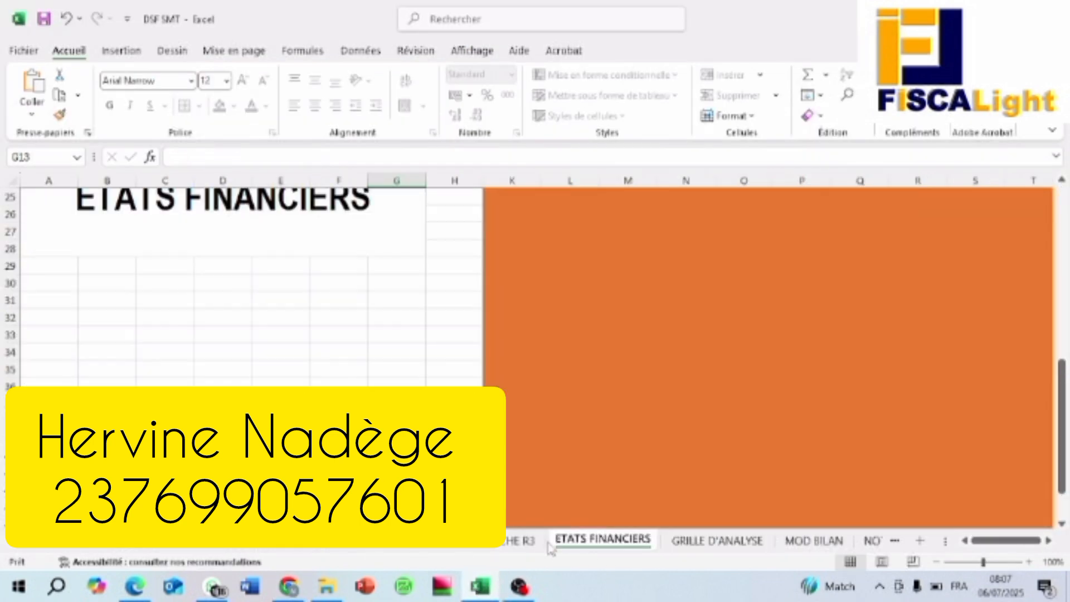
{"action": "left_click", "coordinate": [521, 543]}
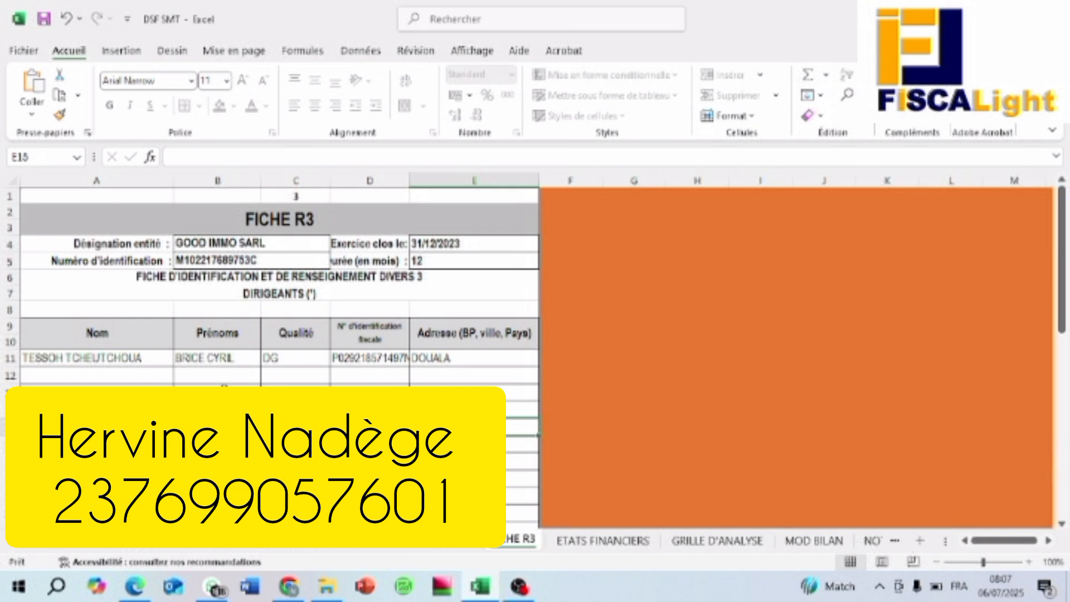
{"action": "left_click", "coordinate": [370, 357]}
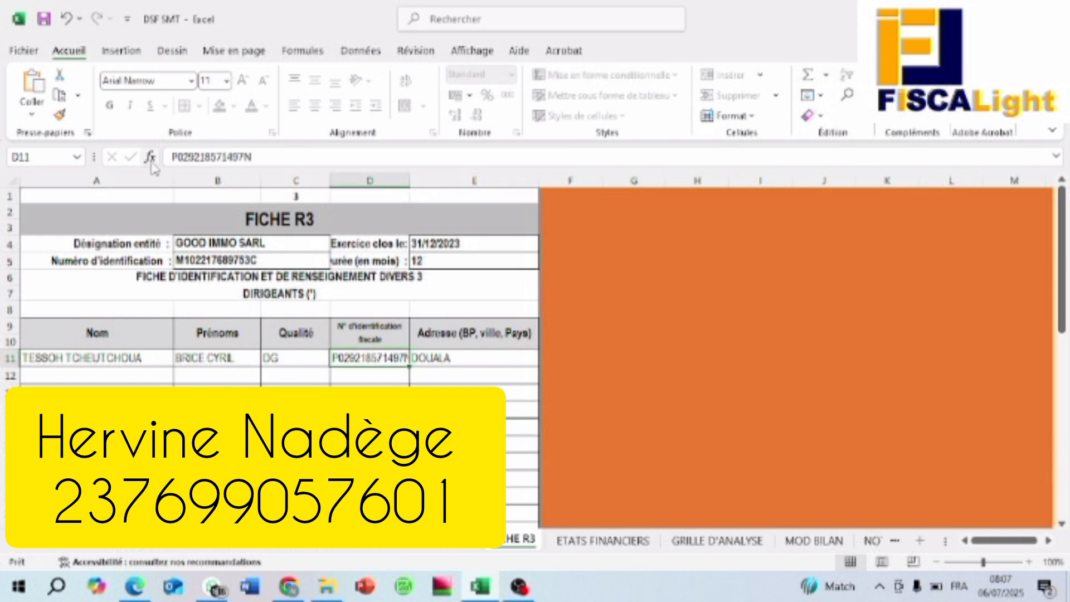
{"action": "left_click_drag", "start_coordinate": [173, 154], "coordinate": [248, 158]}
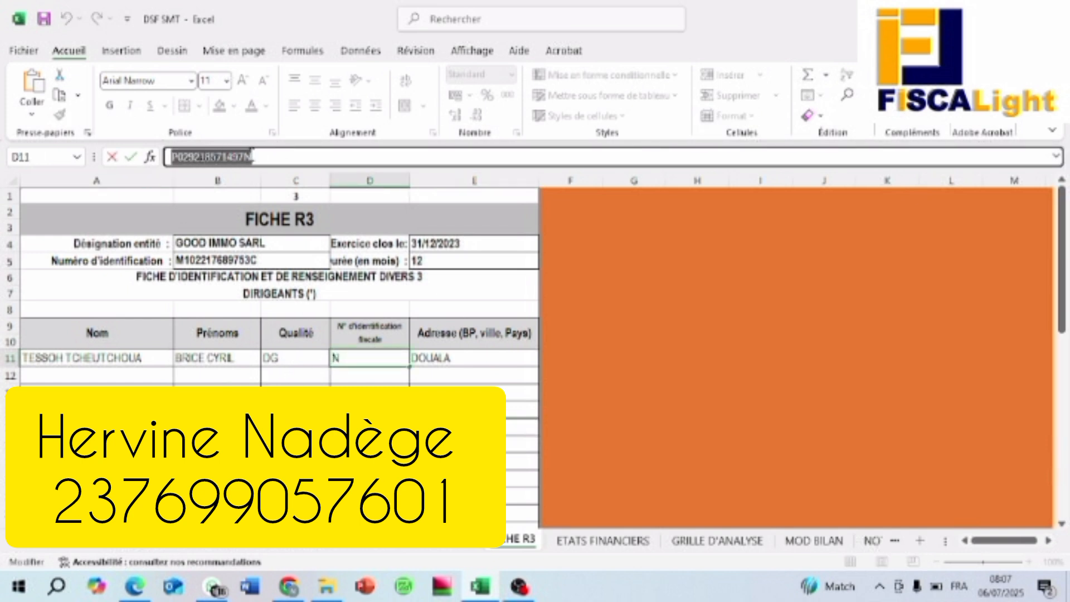
{"action": "right_click", "coordinate": [247, 160]}
{"action": "left_click", "coordinate": [288, 191]}
{"action": "left_click", "coordinate": [289, 586]}
Step: Paste the representative's NIU into the Numéro d'Identification Unique field of the officers section
{"action": "left_click", "coordinate": [807, 368]}
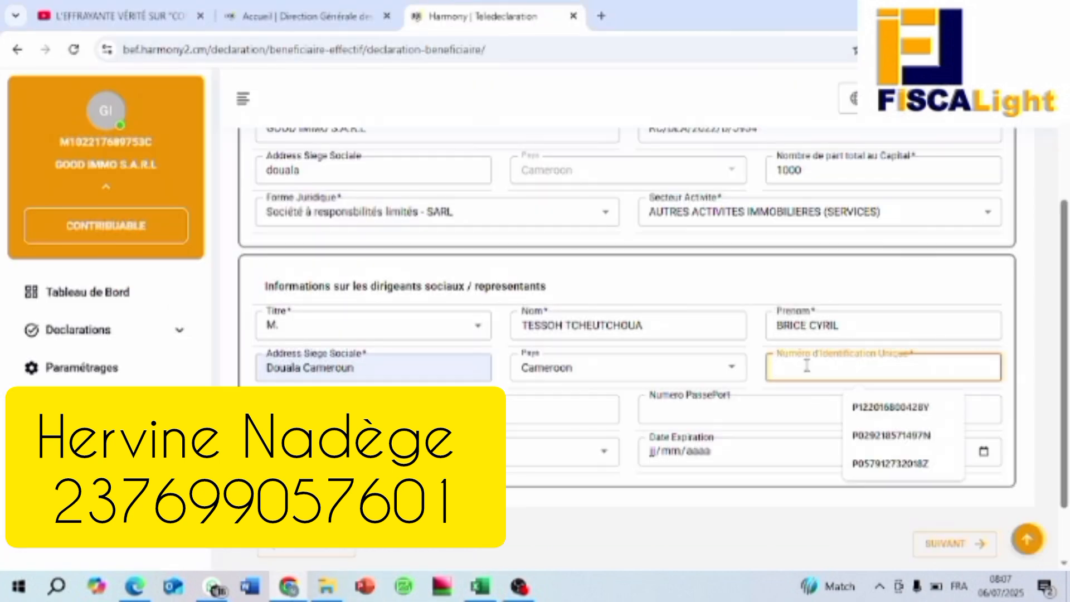
{"action": "right_click", "coordinate": [808, 371]}
{"action": "left_click", "coordinate": [839, 393]}
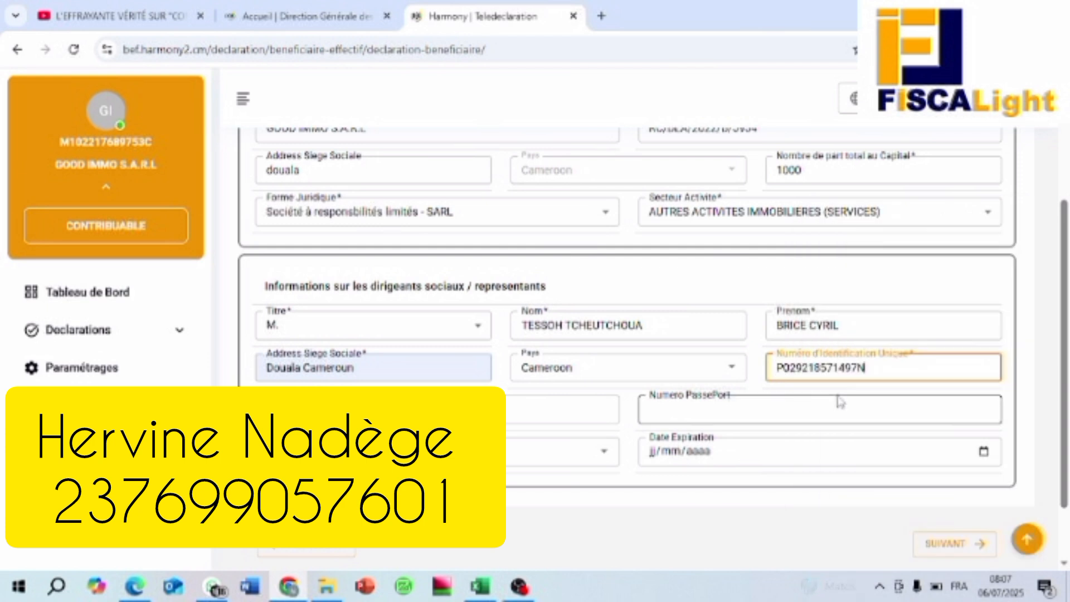
{"action": "left_click", "coordinate": [424, 409]}
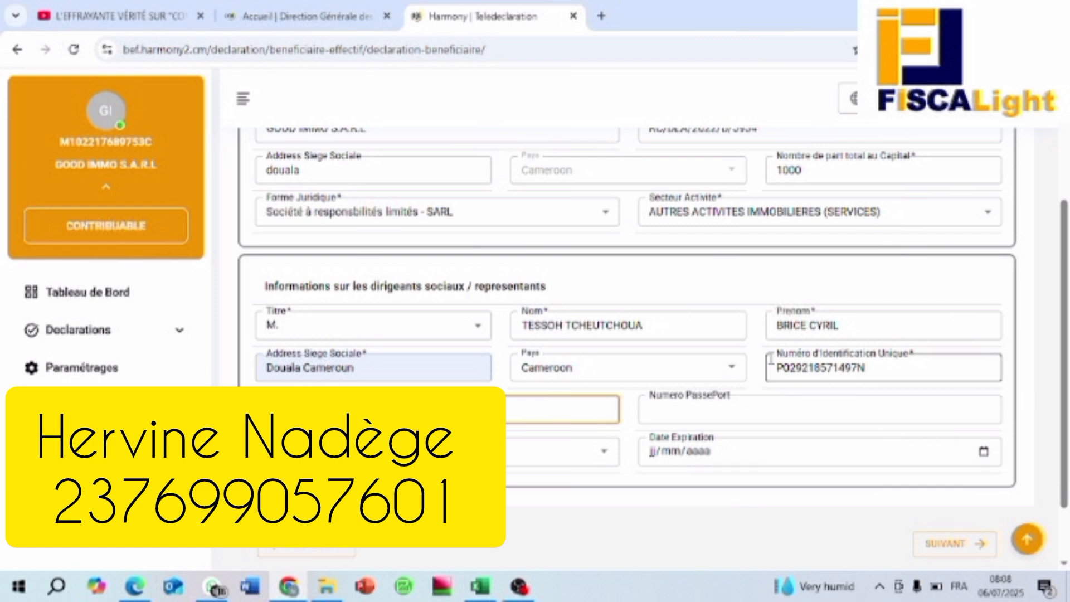
{"action": "scroll", "coordinate": [768, 366], "scroll_direction": "down", "scroll_amount": 1}
Step: Advance to the BENEFICIAIRE EFFECTIFS step and open the 'Ajouter un bénéficiaire effectif' form
{"action": "left_click", "coordinate": [960, 467]}
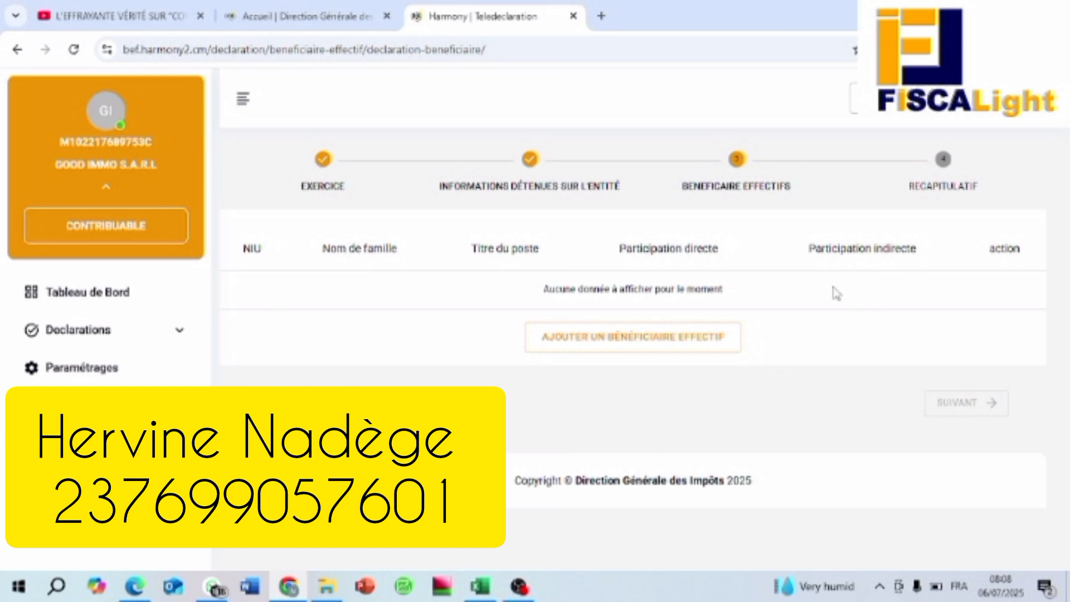
{"action": "left_click", "coordinate": [616, 346]}
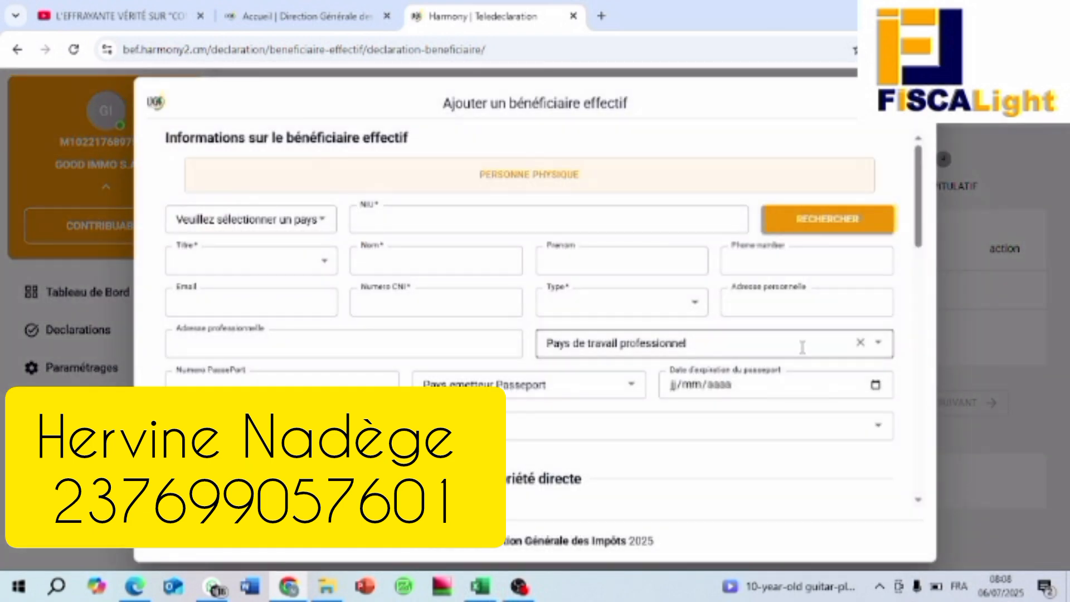
Step: Set the new beneficial owner's country to Cameroon
{"action": "left_click", "coordinate": [323, 219]}
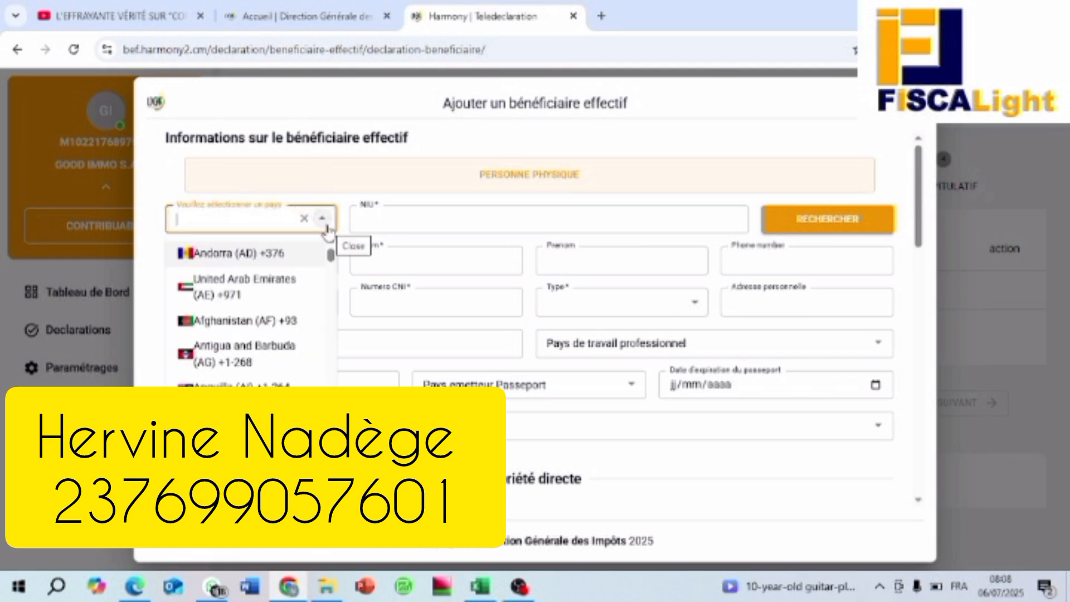
{"action": "scroll", "coordinate": [282, 313], "scroll_direction": "down", "scroll_amount": 5}
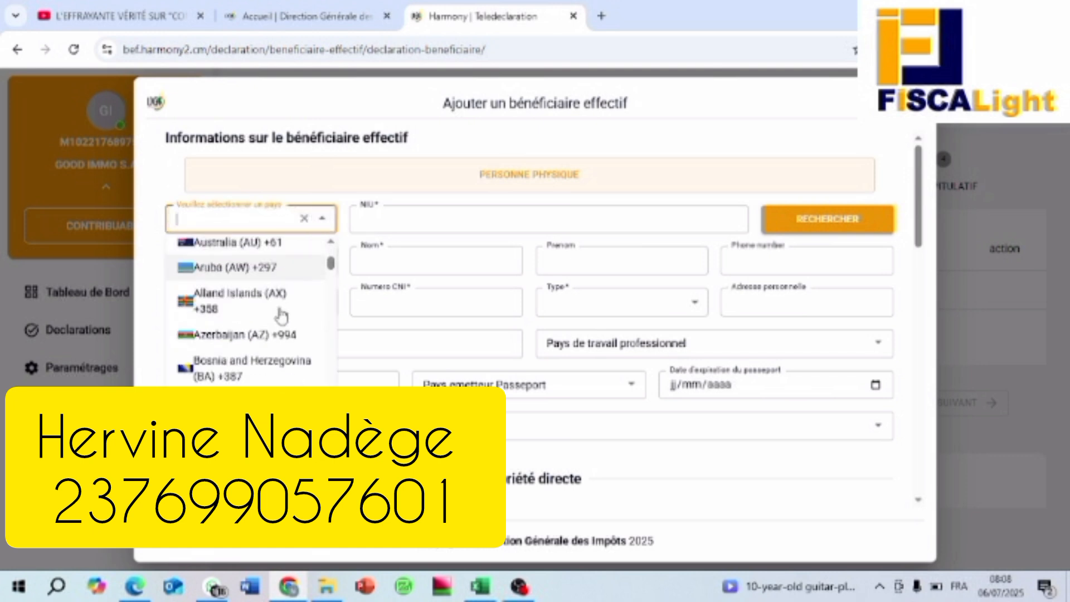
{"action": "scroll", "coordinate": [282, 316], "scroll_direction": "down", "scroll_amount": 10}
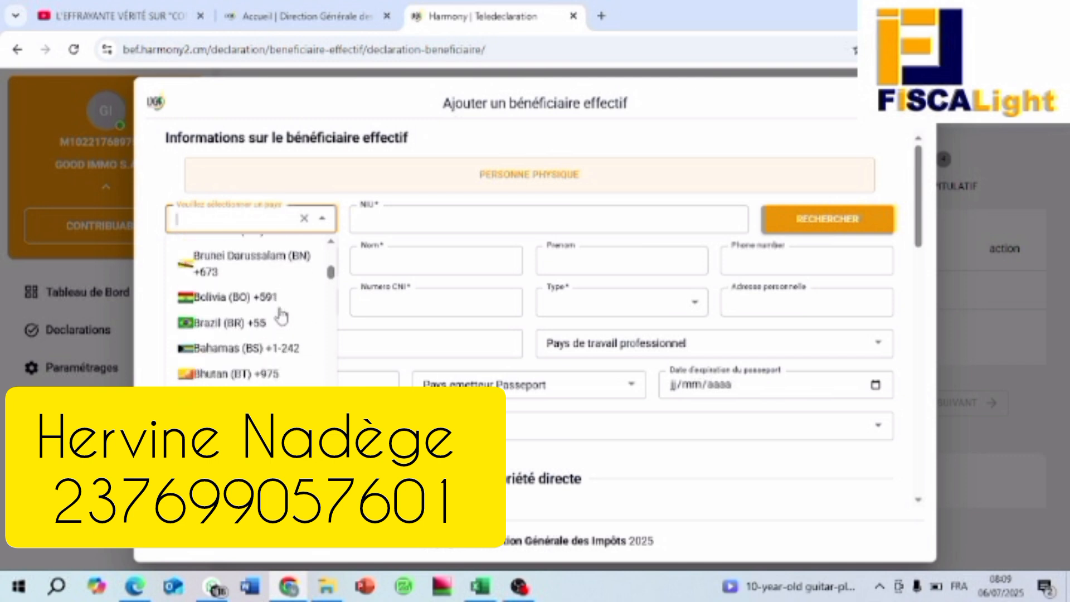
{"action": "scroll", "coordinate": [282, 317], "scroll_direction": "down", "scroll_amount": 10}
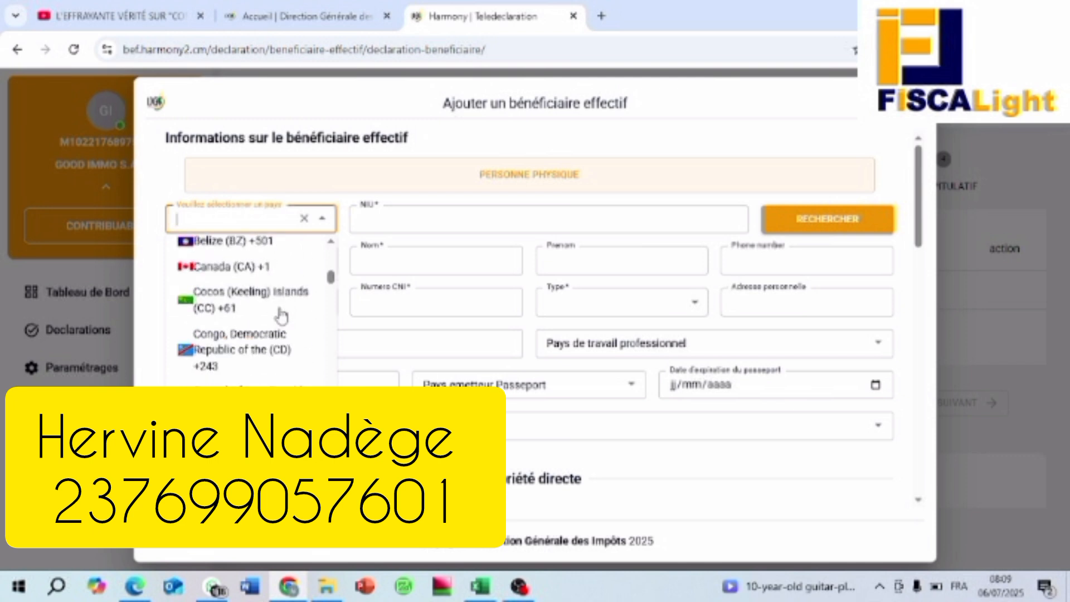
{"action": "scroll", "coordinate": [282, 317], "scroll_direction": "down", "scroll_amount": 1}
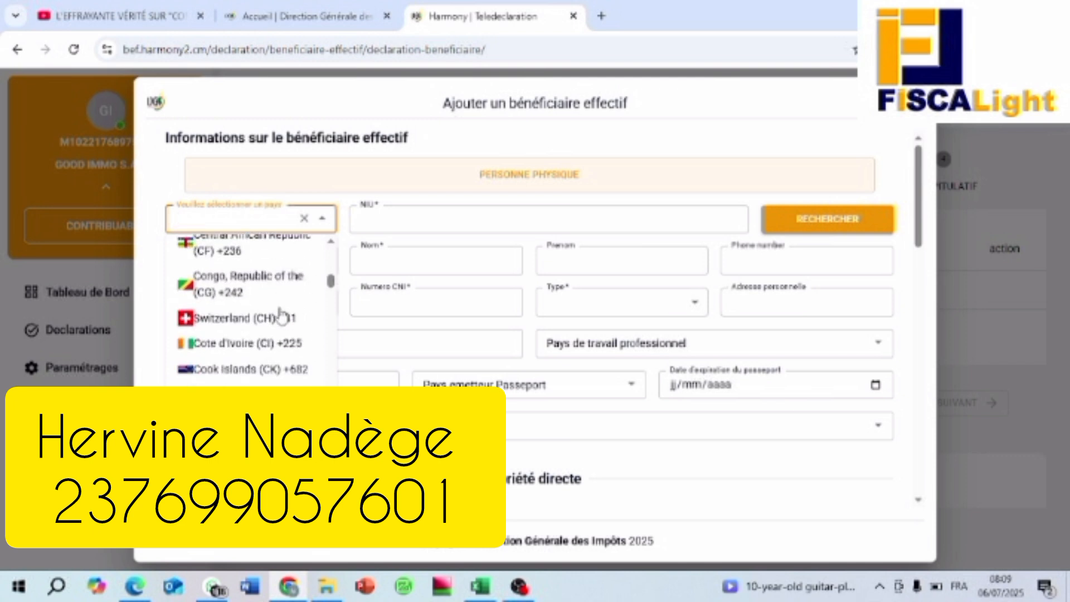
{"action": "scroll", "coordinate": [282, 316], "scroll_direction": "down", "scroll_amount": 2}
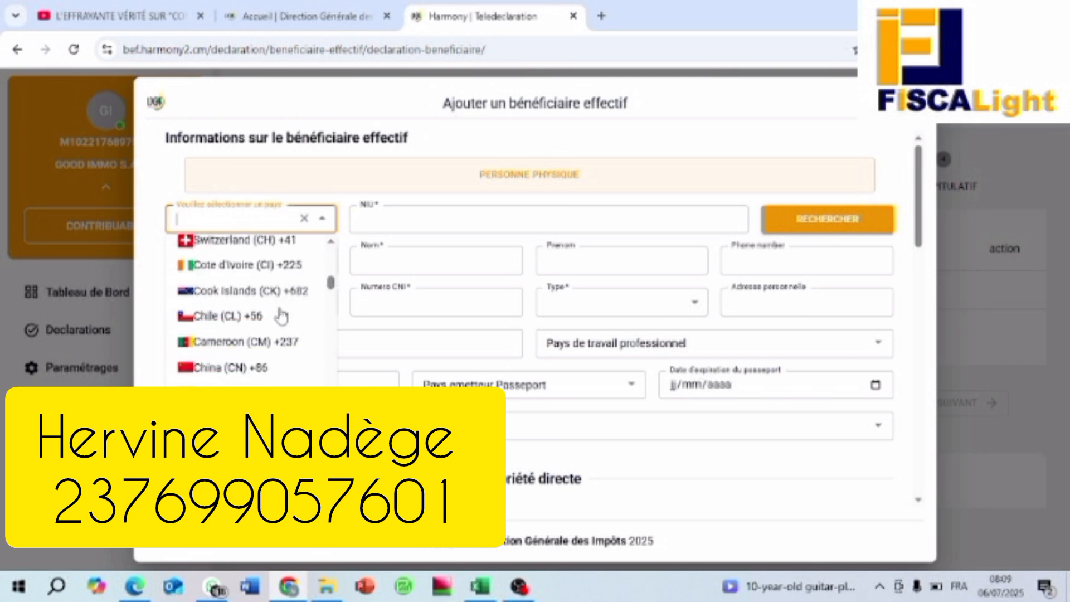
{"action": "left_click", "coordinate": [246, 342]}
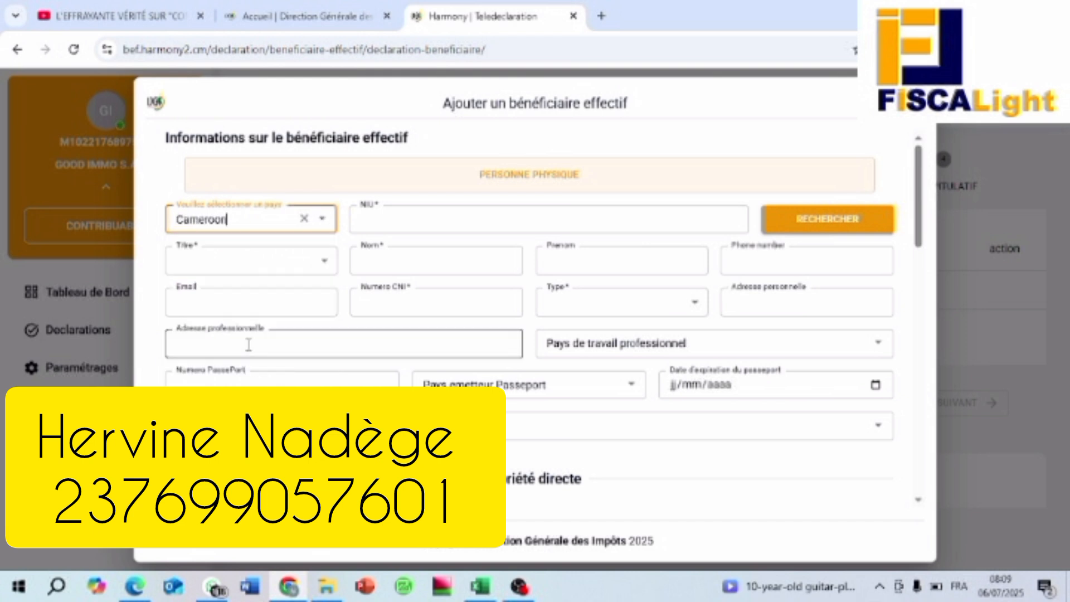
Step: Paste the owner's NIU and search to fetch their name, phone and e-mail
{"action": "left_click", "coordinate": [396, 223]}
{"action": "right_click", "coordinate": [396, 223]}
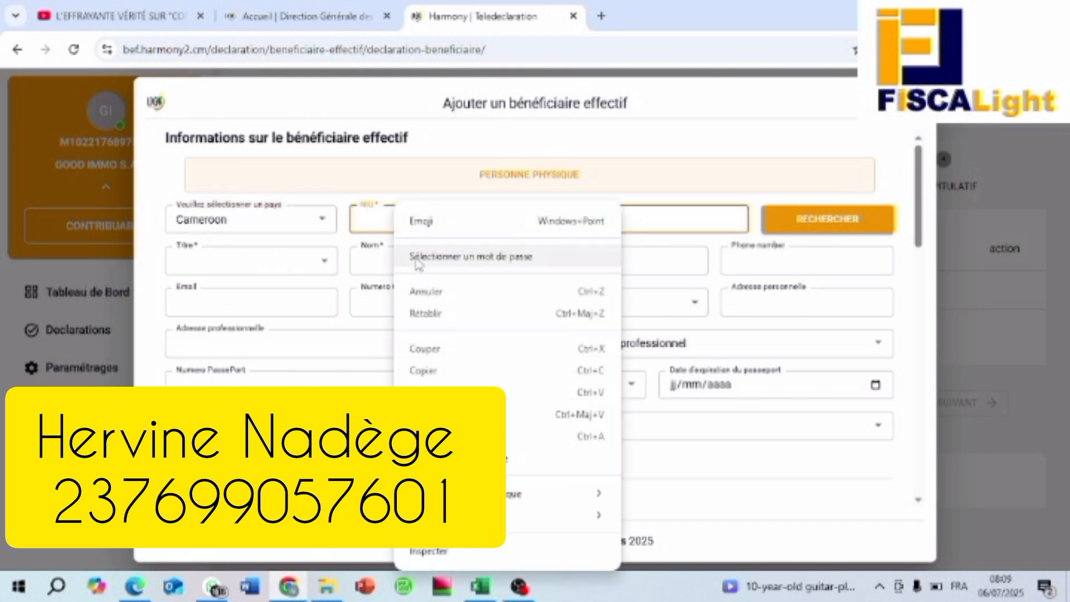
{"action": "left_click", "coordinate": [416, 392]}
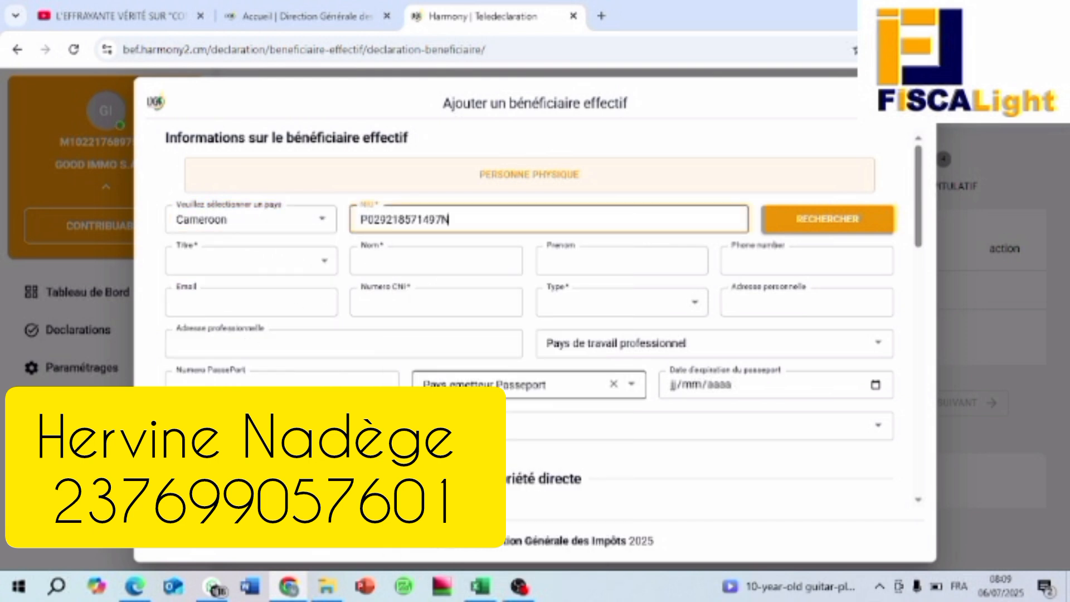
{"action": "left_click", "coordinate": [850, 225]}
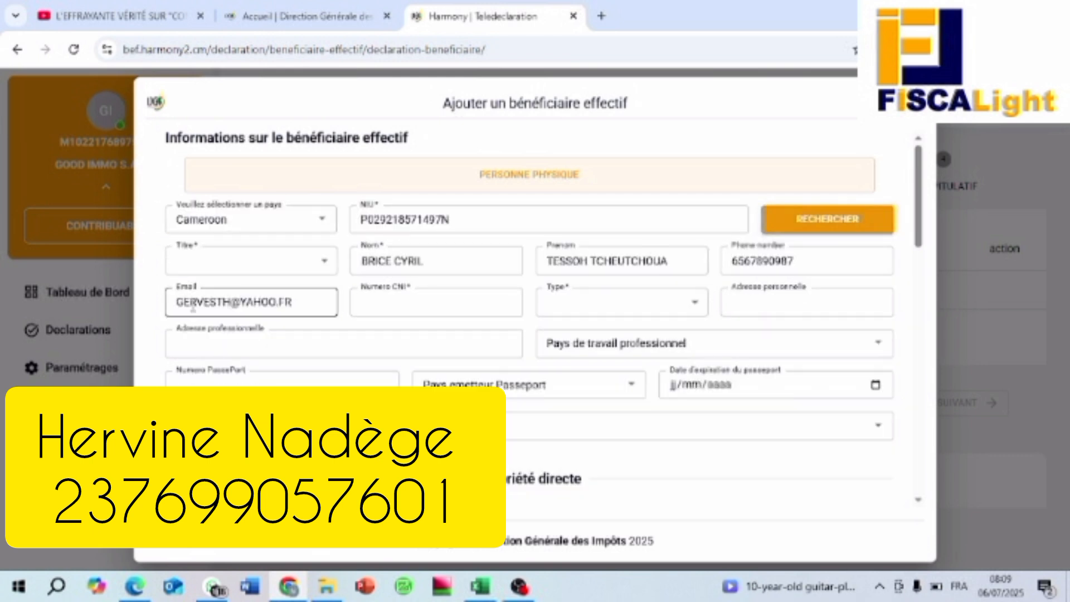
Step: Set the owner's title to M. and enter their national ID card number
{"action": "left_click", "coordinate": [324, 265]}
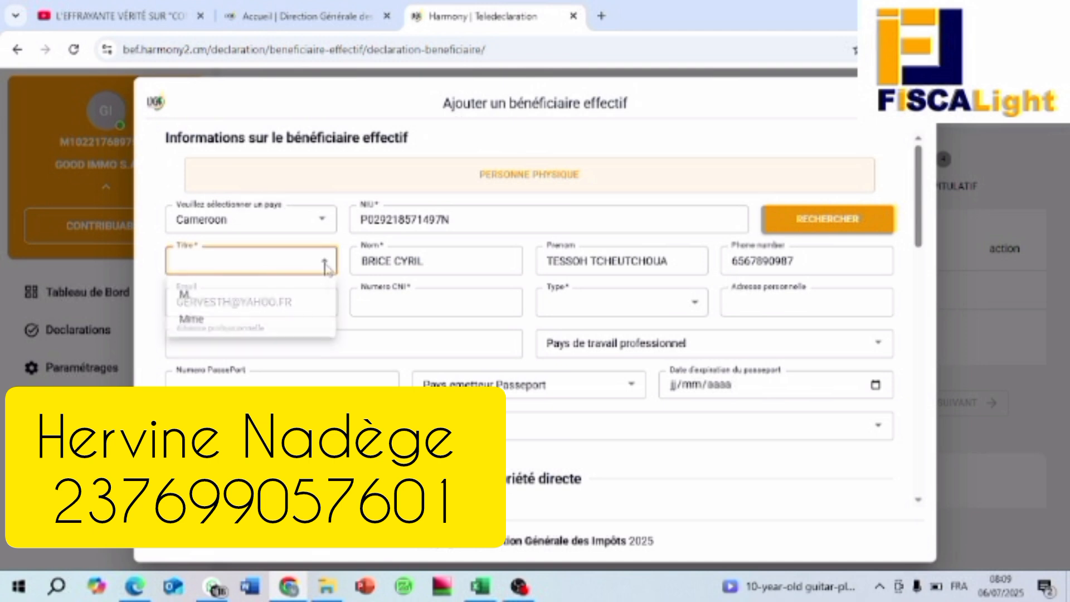
{"action": "left_click", "coordinate": [208, 306]}
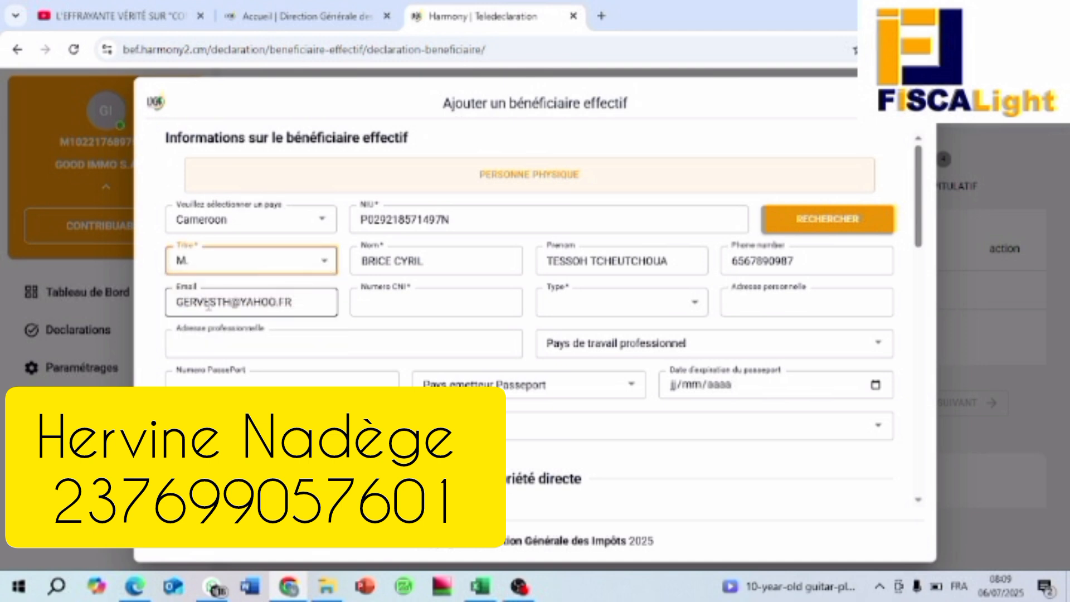
{"action": "left_click", "coordinate": [402, 306]}
{"action": "left_click", "coordinate": [403, 305]}
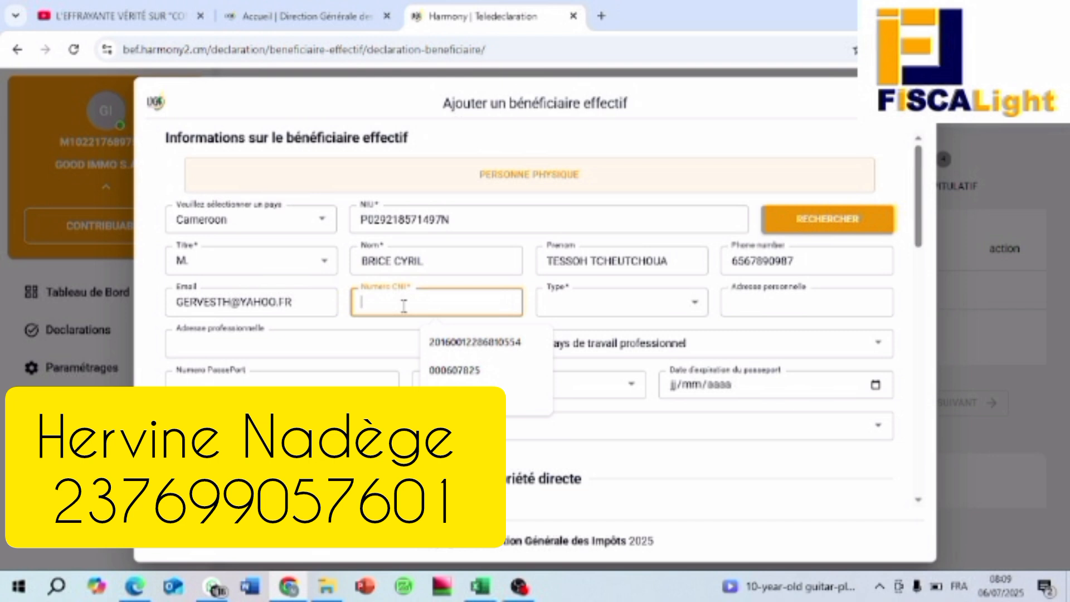
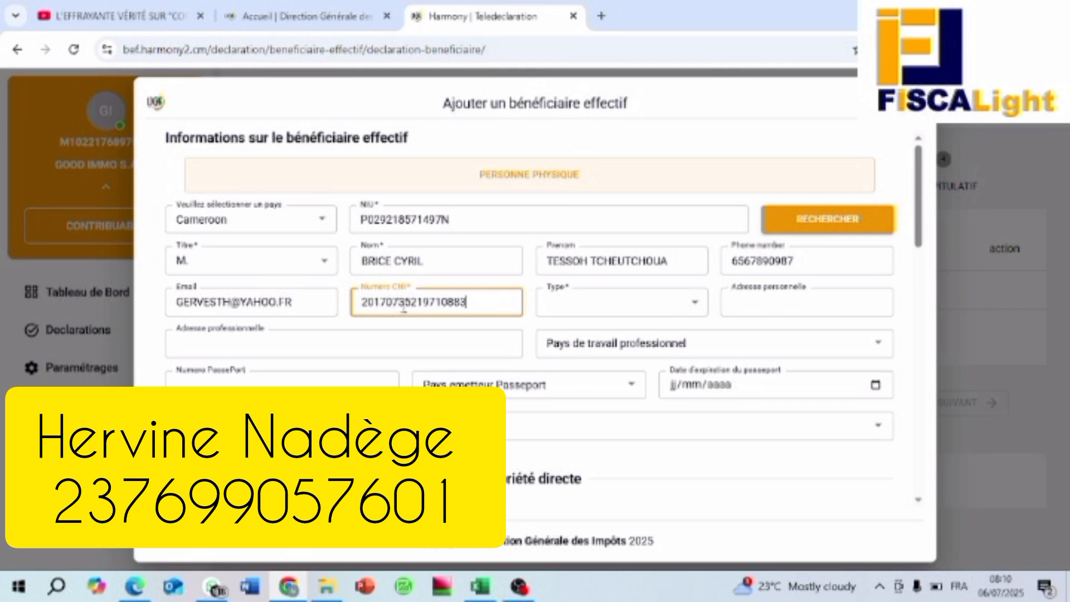
Step: Set the owner type to Manager and the nationality to Cameroon
{"action": "left_click", "coordinate": [698, 308]}
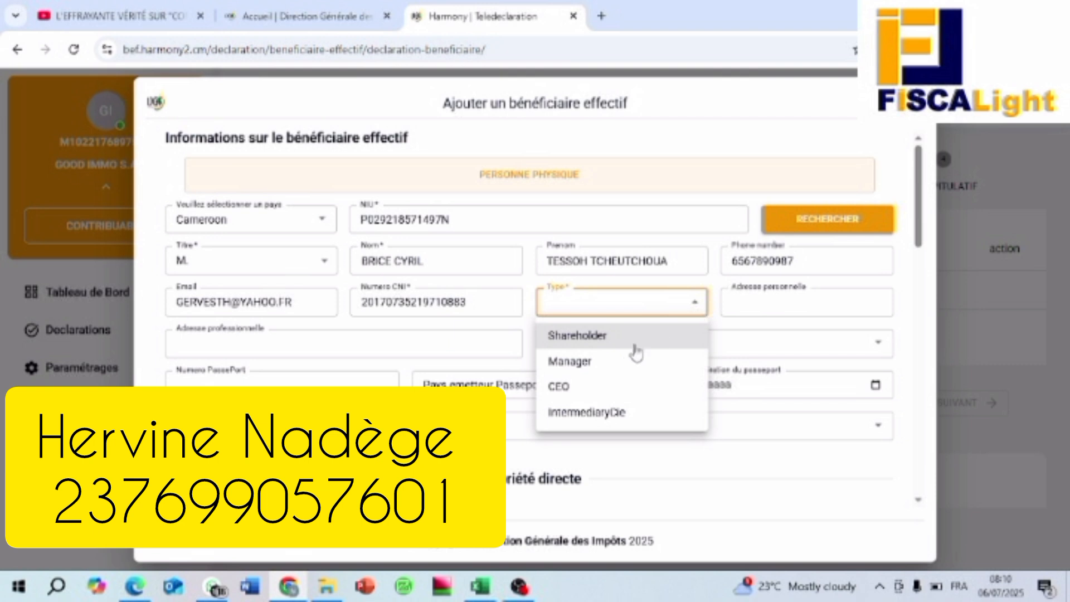
{"action": "left_click", "coordinate": [596, 366]}
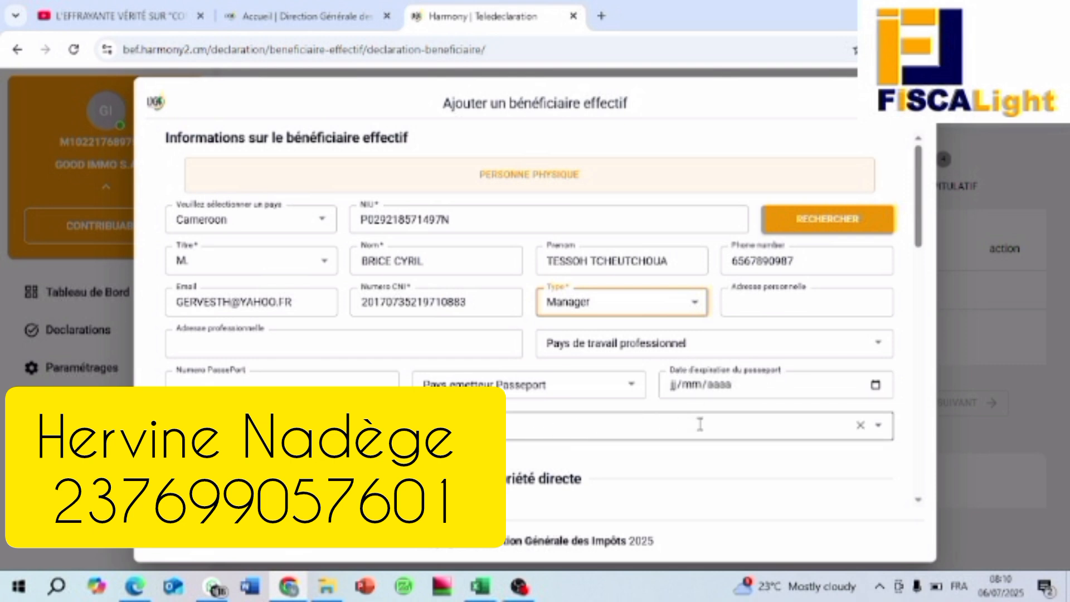
{"action": "left_click", "coordinate": [885, 434]}
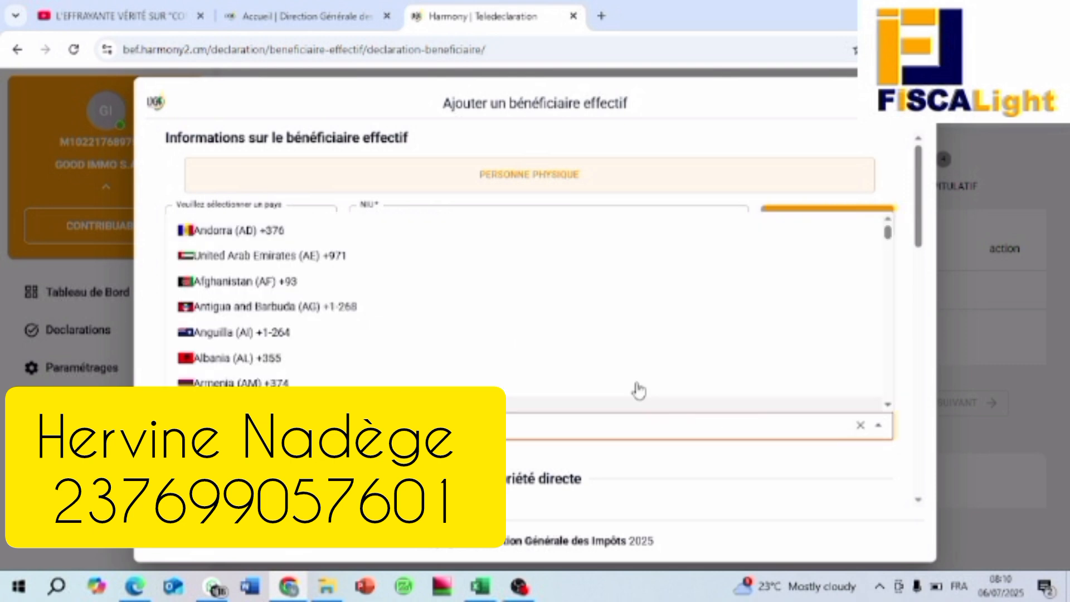
{"action": "scroll", "coordinate": [351, 356], "scroll_direction": "down", "scroll_amount": 3}
{"action": "scroll", "coordinate": [351, 357], "scroll_direction": "down", "scroll_amount": 6}
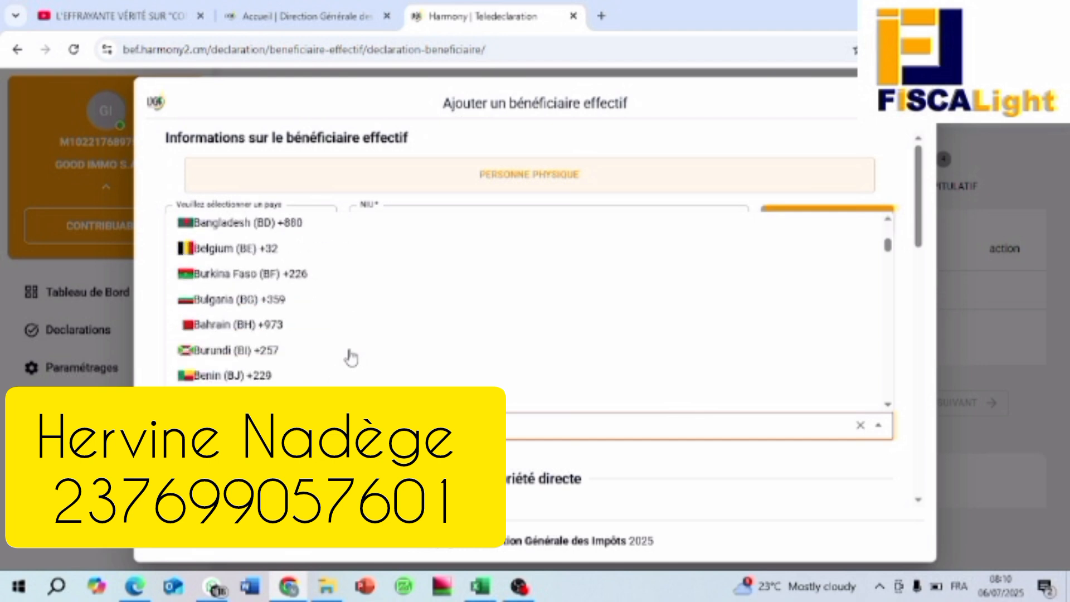
{"action": "scroll", "coordinate": [350, 358], "scroll_direction": "down", "scroll_amount": 5}
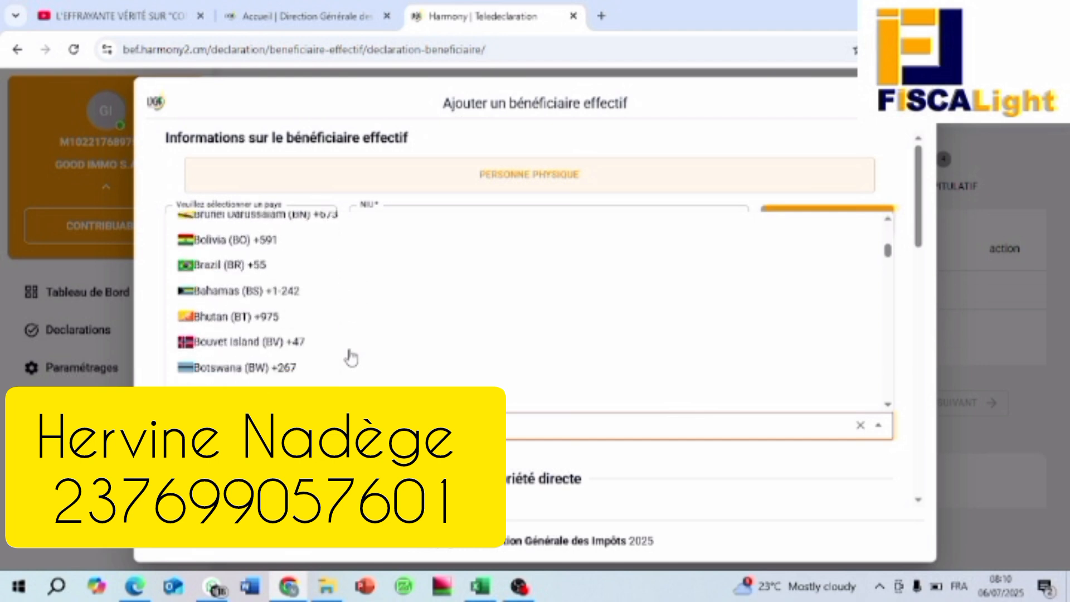
{"action": "scroll", "coordinate": [350, 358], "scroll_direction": "down", "scroll_amount": 2}
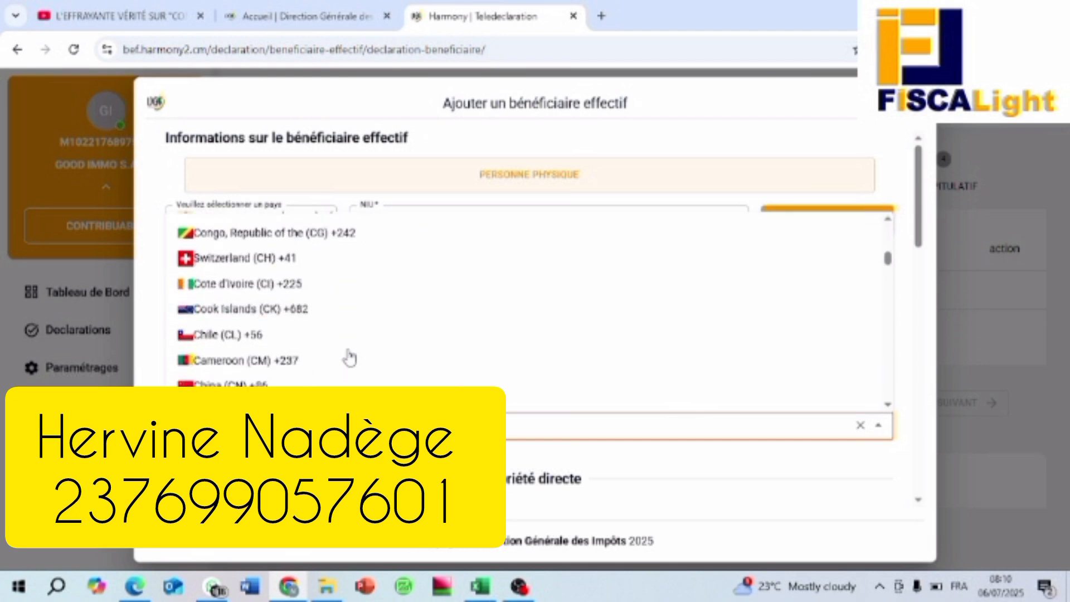
{"action": "left_click", "coordinate": [269, 363]}
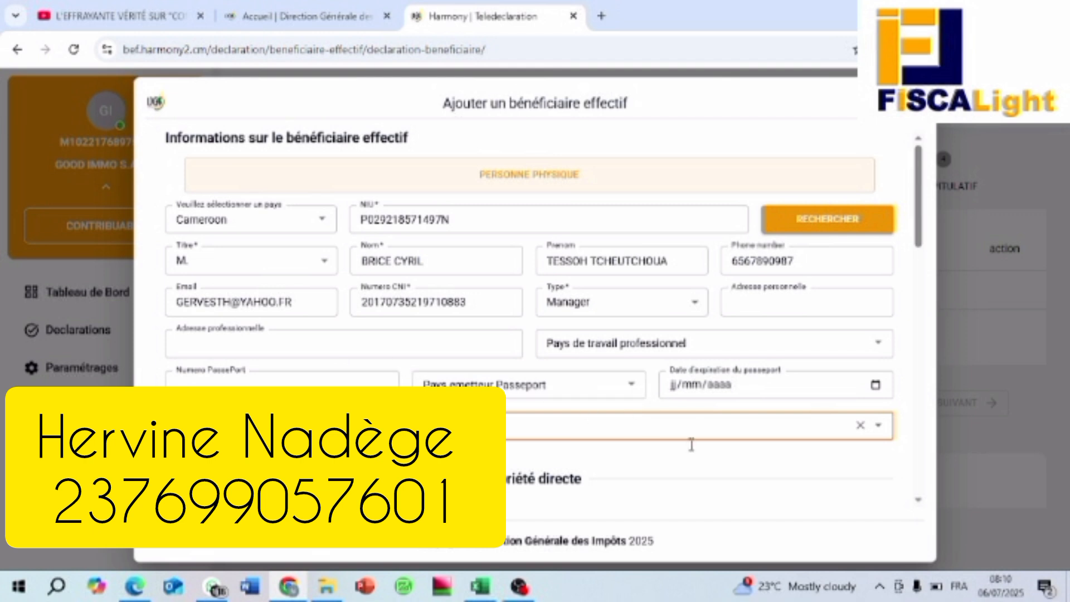
{"action": "scroll", "coordinate": [719, 474], "scroll_direction": "down", "scroll_amount": 4}
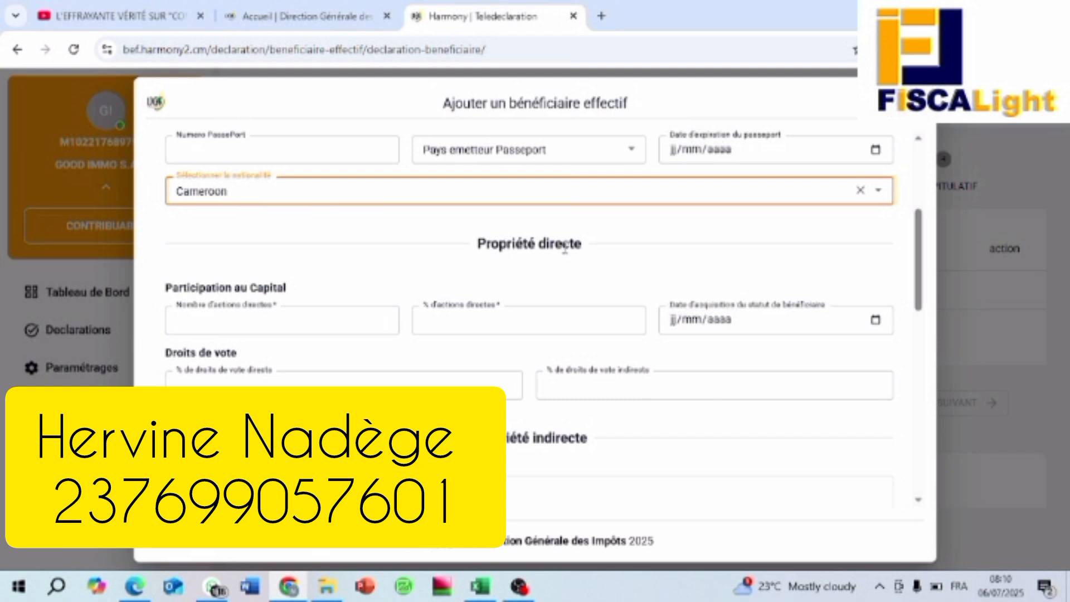
{"action": "scroll", "coordinate": [565, 250], "scroll_direction": "down", "scroll_amount": 1}
{"action": "scroll", "coordinate": [567, 251], "scroll_direction": "down", "scroll_amount": 1}
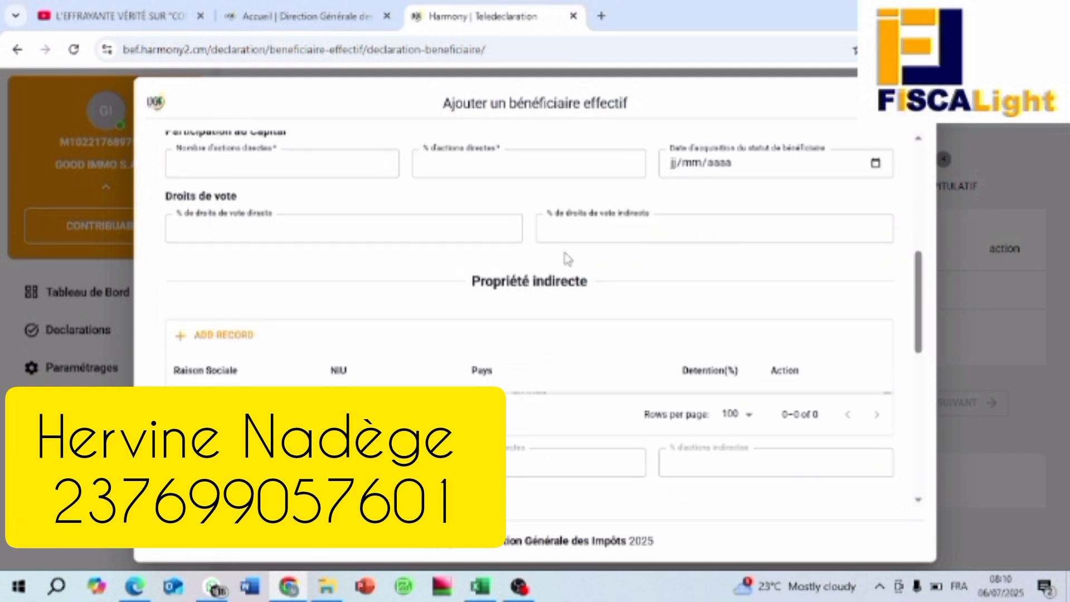
{"action": "scroll", "coordinate": [567, 258], "scroll_direction": "up", "scroll_amount": 2}
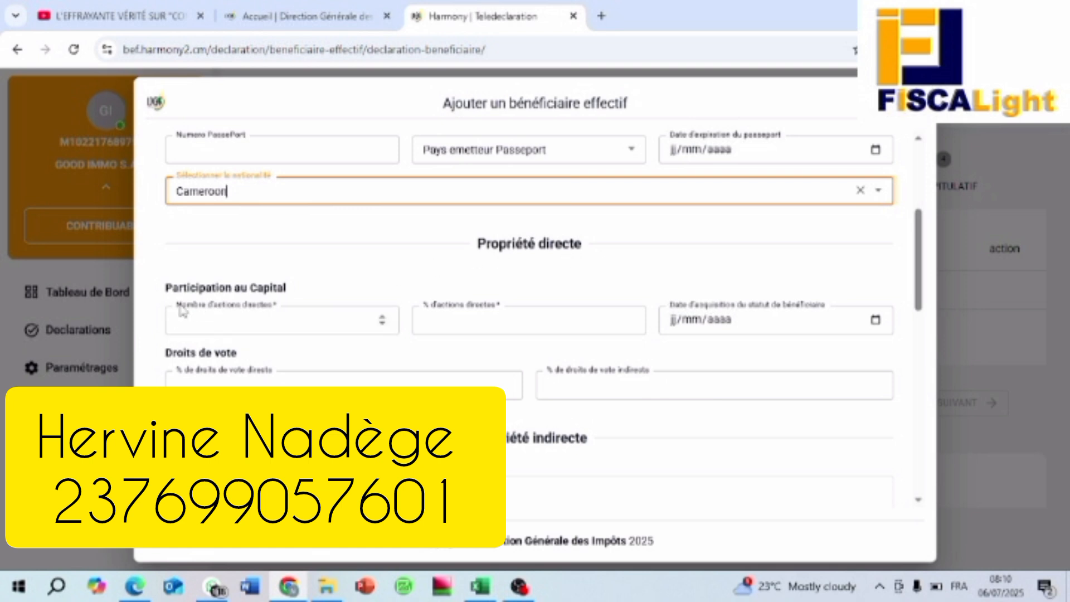
{"action": "left_click", "coordinate": [382, 321]}
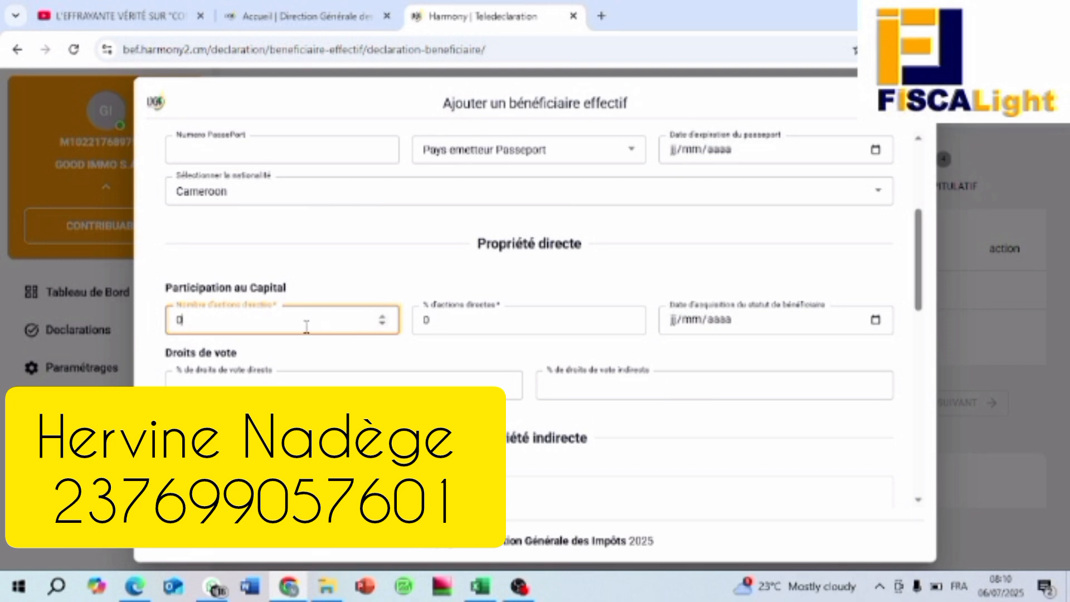
{"action": "left_click_drag", "start_coordinate": [306, 327], "coordinate": [150, 329]}
{"action": "type", "text": "1000"}
{"action": "scroll", "coordinate": [627, 339], "scroll_direction": "down", "scroll_amount": 3}
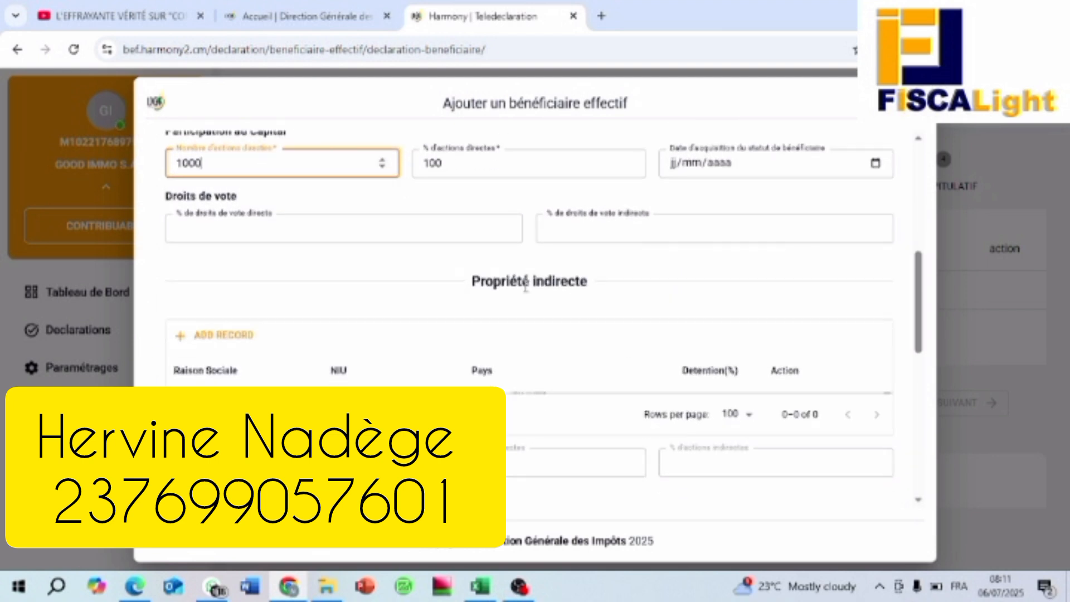
{"action": "scroll", "coordinate": [611, 310], "scroll_direction": "down", "scroll_amount": 3}
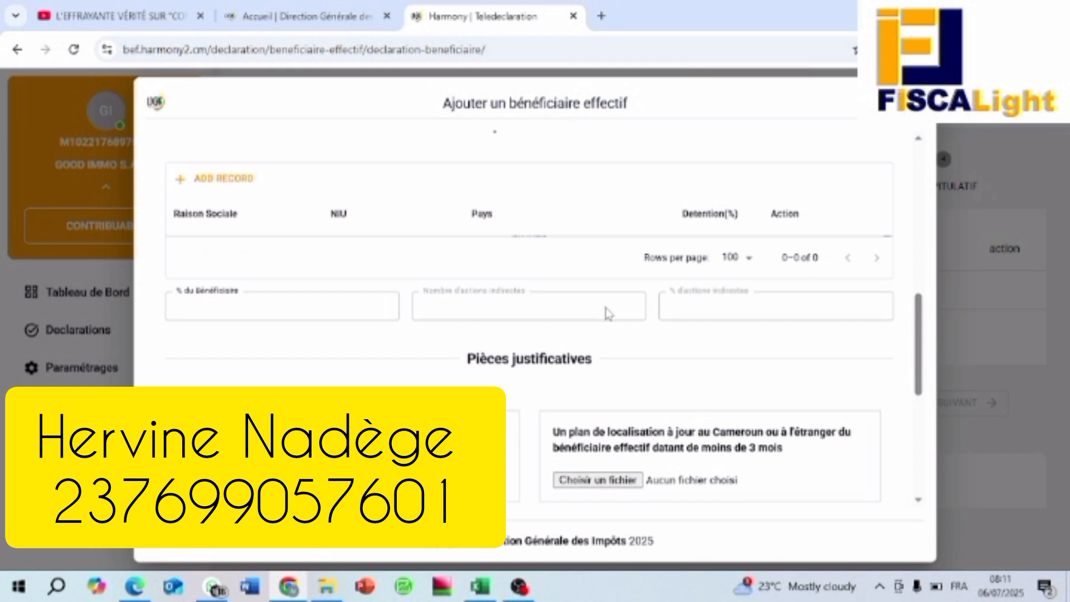
{"action": "scroll", "coordinate": [483, 284], "scroll_direction": "up", "scroll_amount": 2}
{"action": "scroll", "coordinate": [481, 281], "scroll_direction": "up", "scroll_amount": 1}
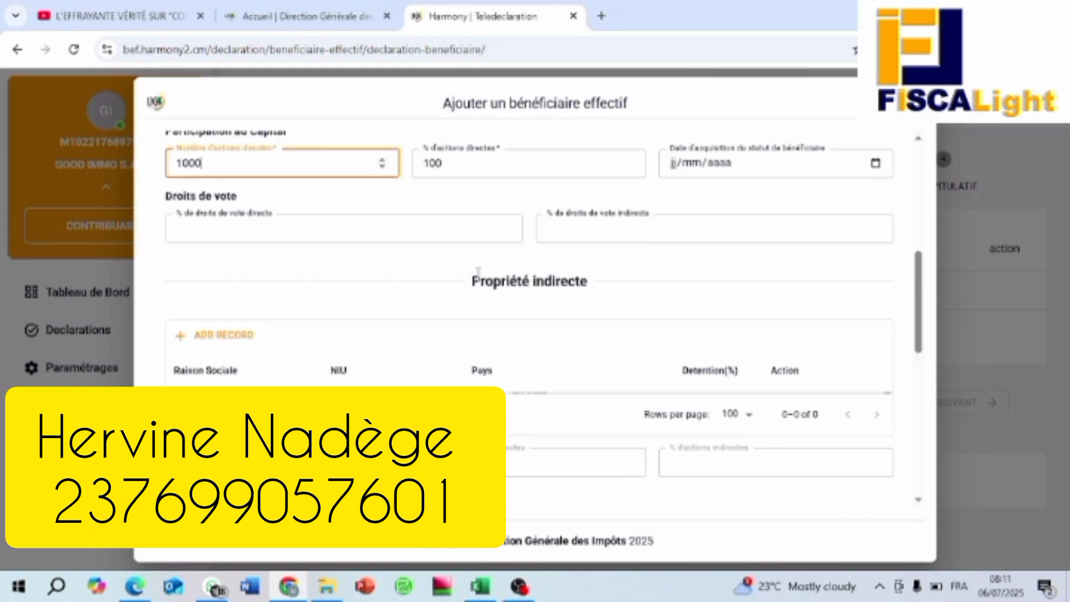
{"action": "scroll", "coordinate": [536, 289], "scroll_direction": "down", "scroll_amount": 1}
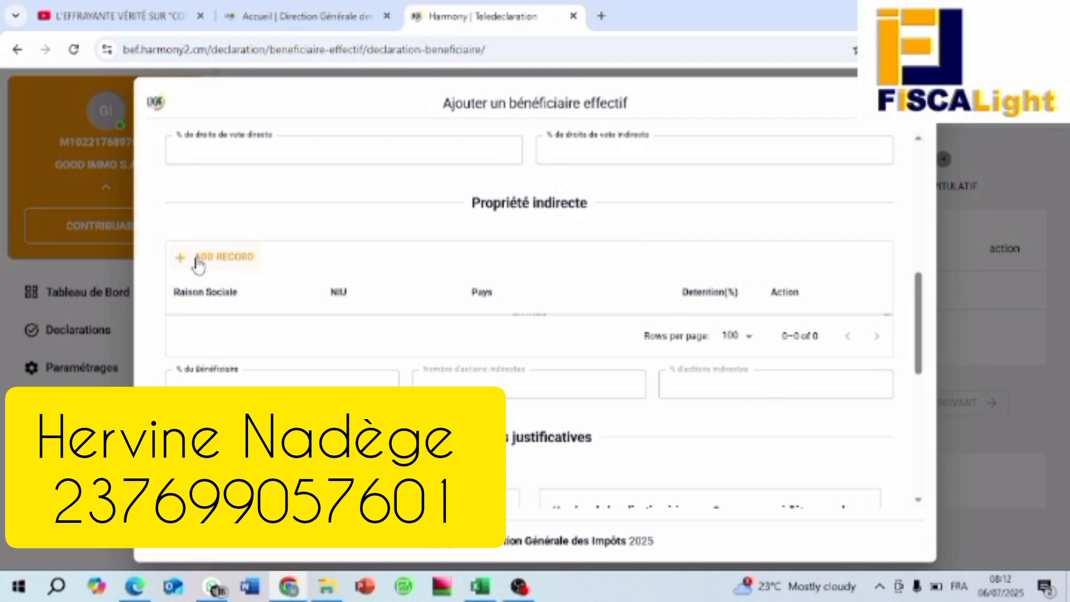
{"action": "scroll", "coordinate": [639, 374], "scroll_direction": "down", "scroll_amount": 5}
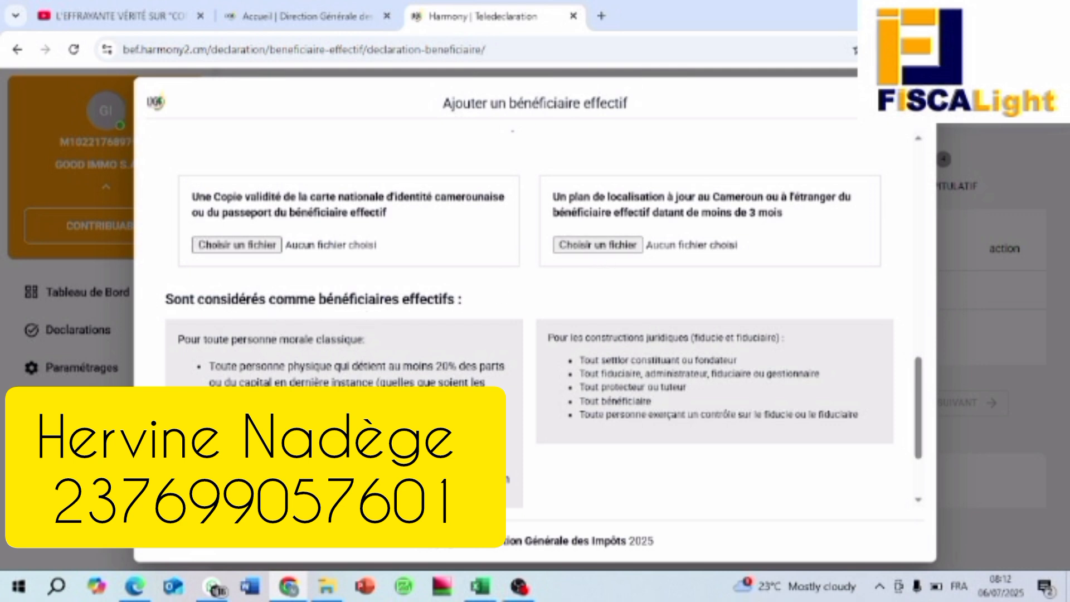
{"action": "scroll", "coordinate": [684, 388], "scroll_direction": "down", "scroll_amount": 1}
{"action": "scroll", "coordinate": [684, 388], "scroll_direction": "down", "scroll_amount": 1}
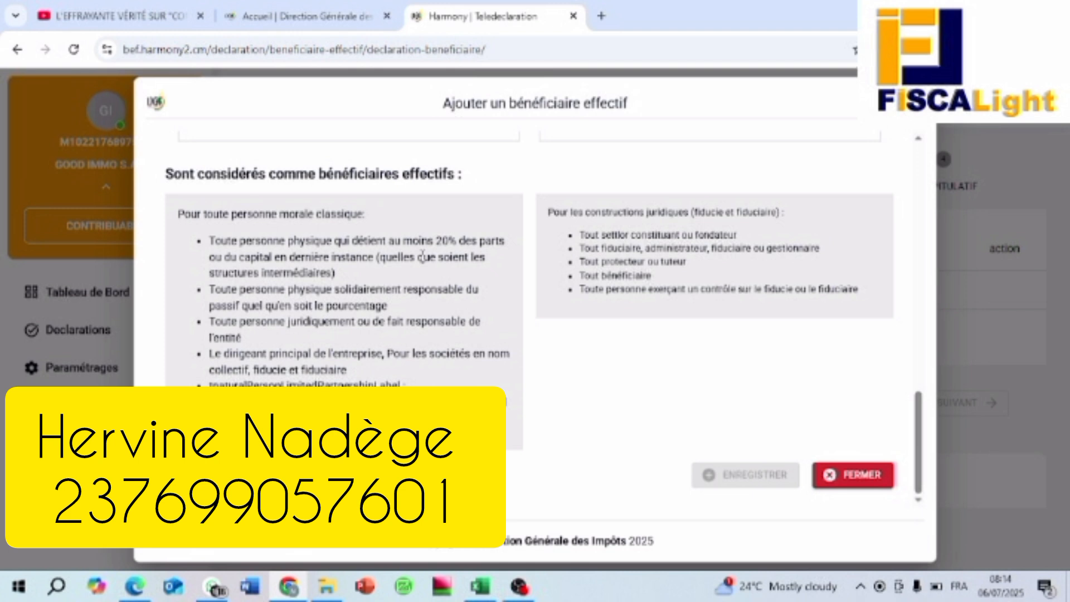
{"action": "scroll", "coordinate": [557, 352], "scroll_direction": "up", "scroll_amount": 5}
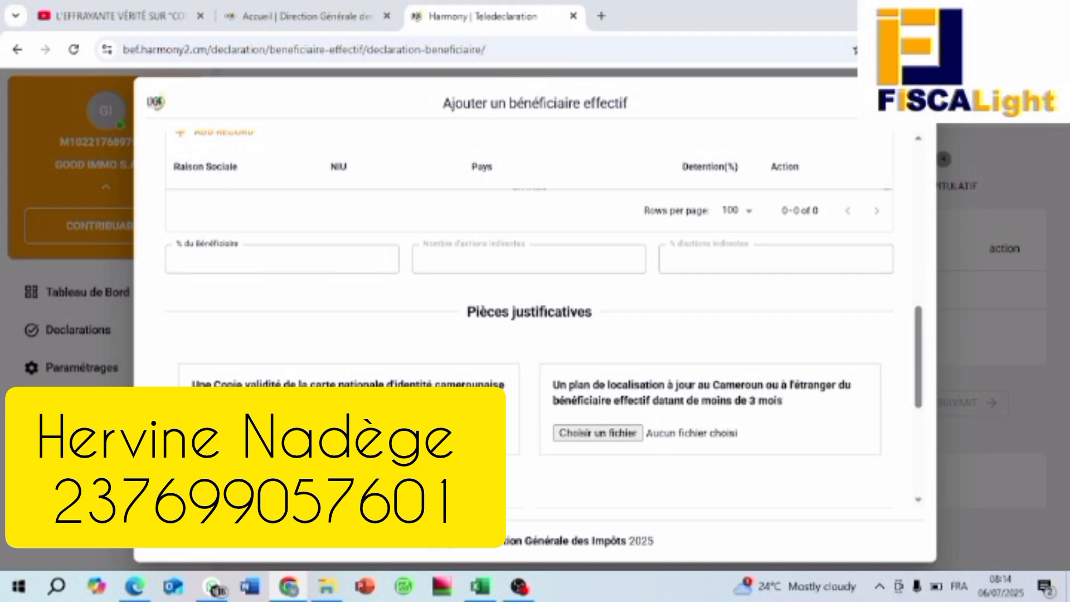
Step: Attach CNI-DG-GOOD-IMMO as both the identity document copy and the location plan proof
{"action": "left_click", "coordinate": [237, 433]}
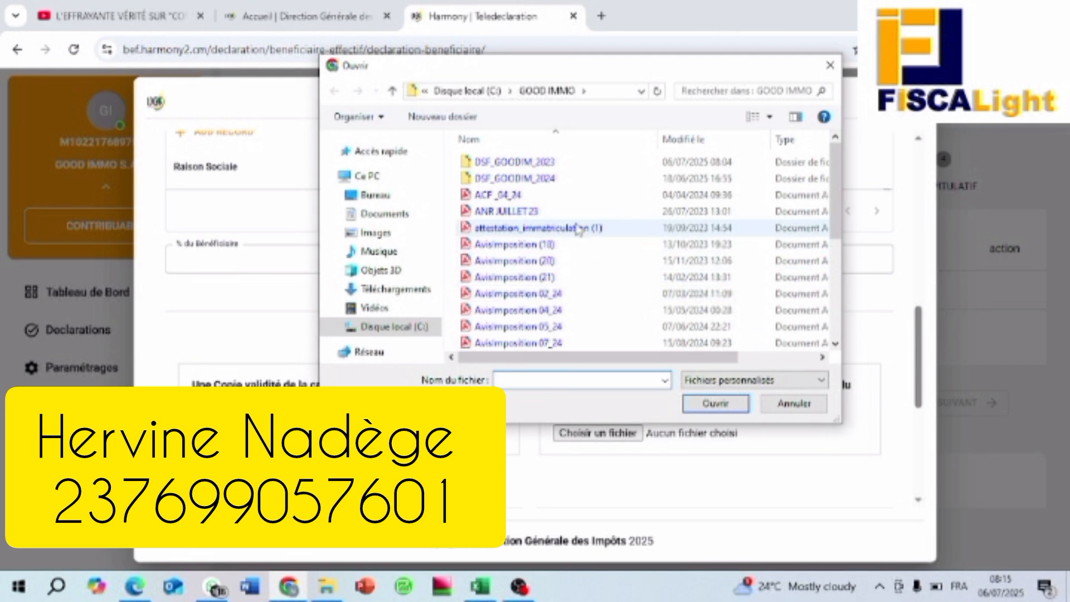
{"action": "scroll", "coordinate": [568, 267], "scroll_direction": "down", "scroll_amount": 2}
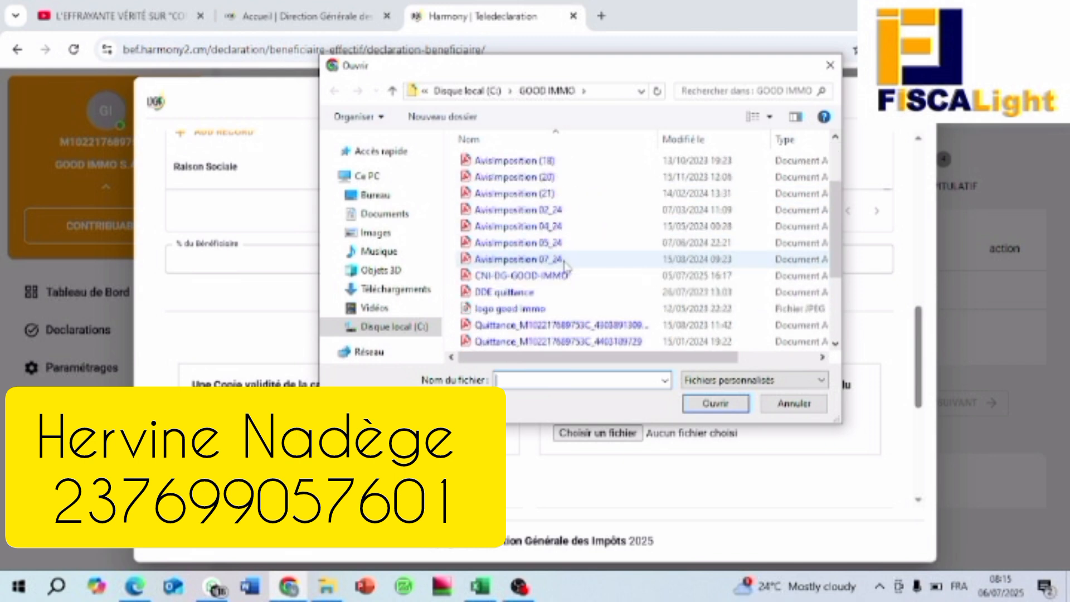
{"action": "double_click", "coordinate": [569, 276]}
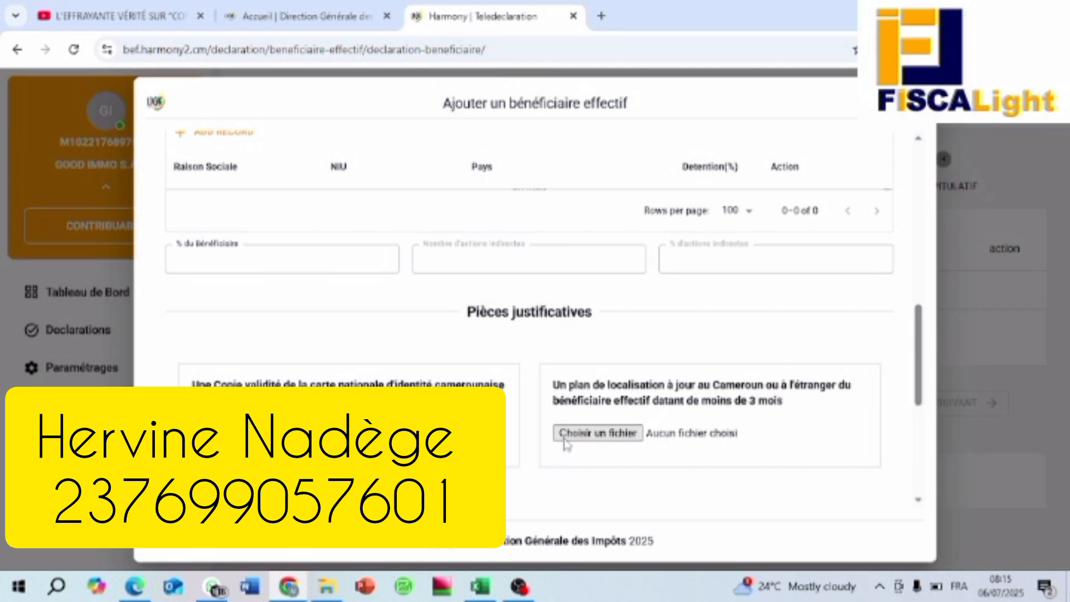
{"action": "left_click", "coordinate": [598, 434]}
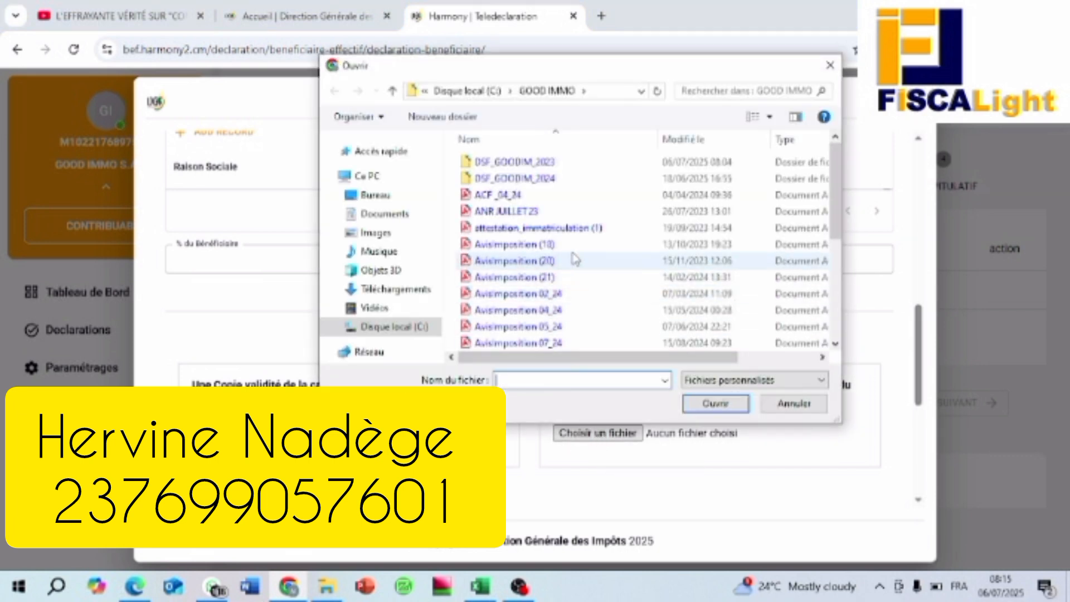
{"action": "scroll", "coordinate": [578, 257], "scroll_direction": "down", "scroll_amount": 2}
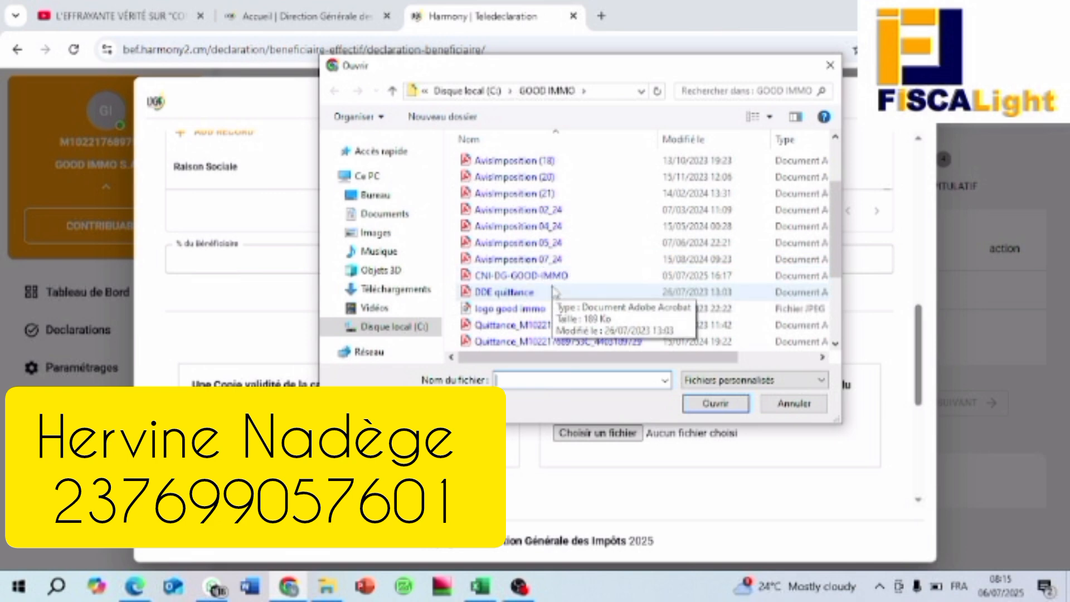
{"action": "double_click", "coordinate": [550, 277]}
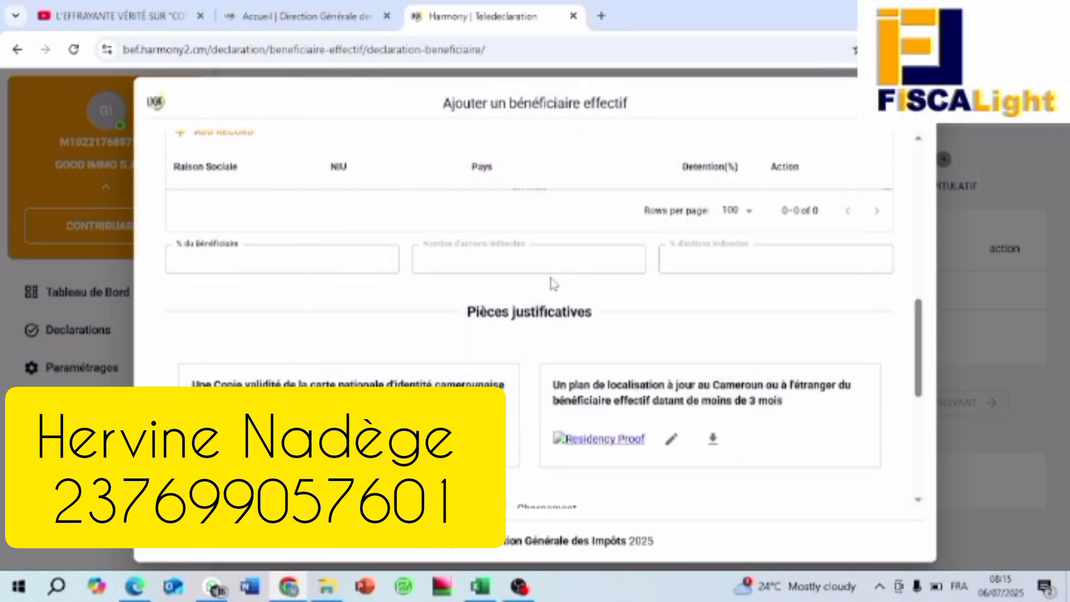
{"action": "scroll", "coordinate": [563, 331], "scroll_direction": "down", "scroll_amount": 1}
{"action": "scroll", "coordinate": [563, 331], "scroll_direction": "down", "scroll_amount": 5}
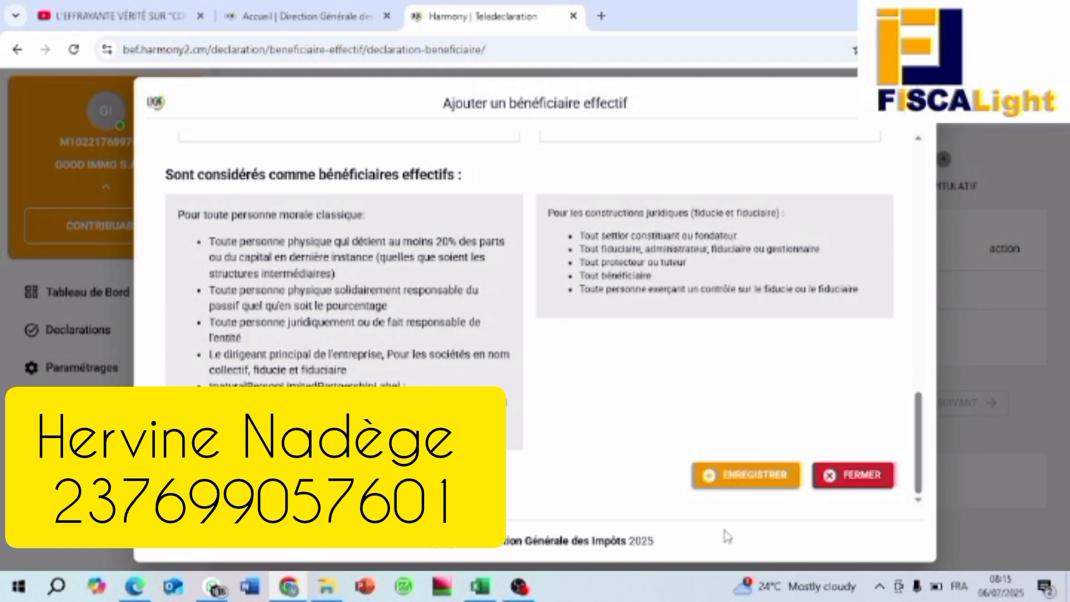
Step: Save the beneficial owner so it is listed as Manager with 100% direct participation
{"action": "left_click", "coordinate": [744, 478]}
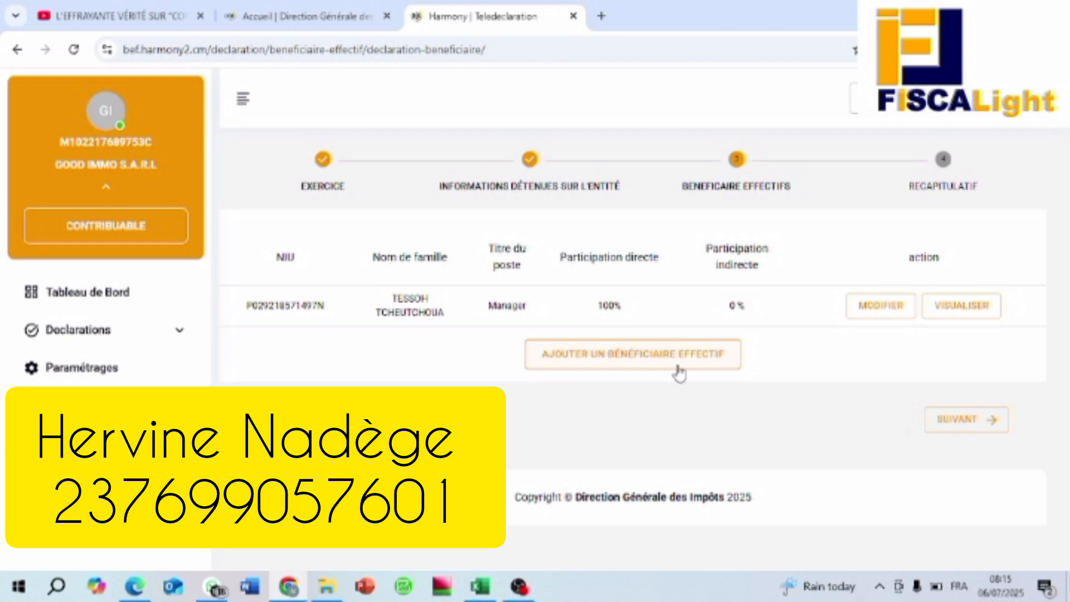
Step: Review the Récapitulatif summary and submit the 2023 declaration as a draft
{"action": "left_click", "coordinate": [968, 429]}
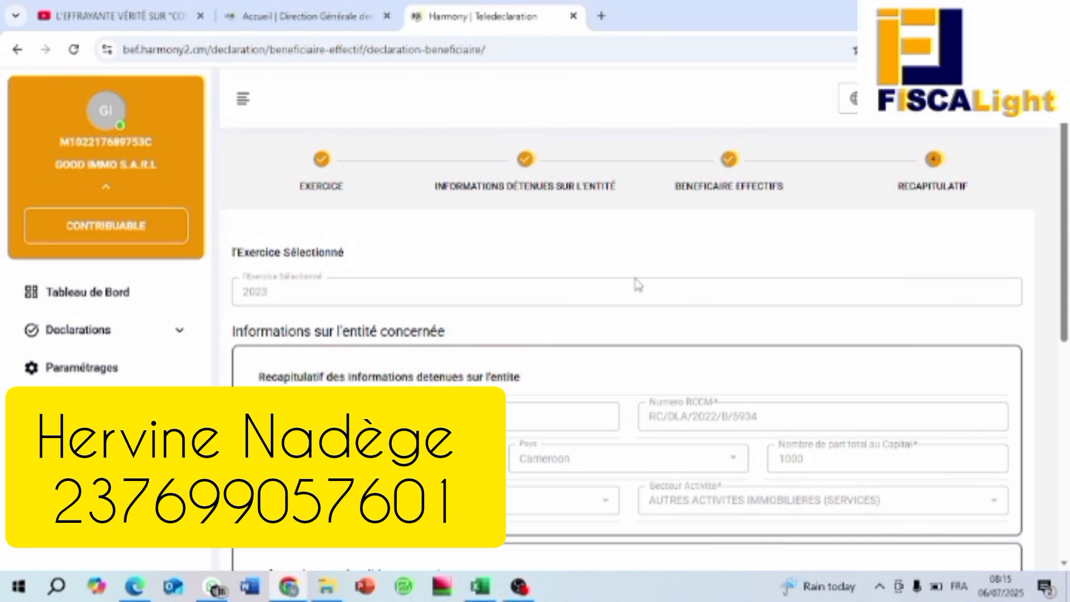
{"action": "scroll", "coordinate": [718, 289], "scroll_direction": "down", "scroll_amount": 5}
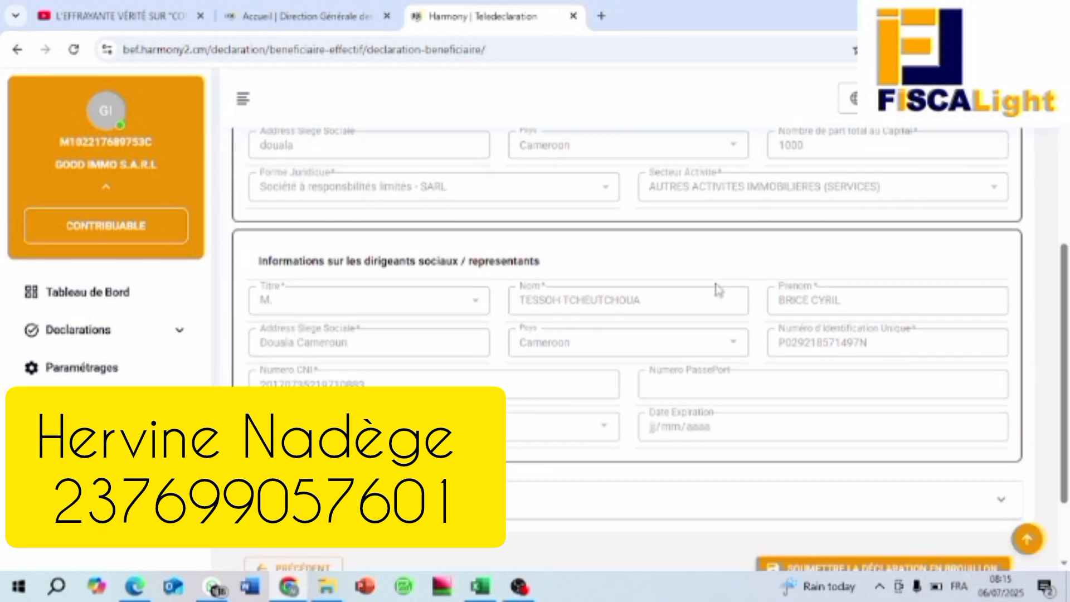
{"action": "scroll", "coordinate": [719, 289], "scroll_direction": "down", "scroll_amount": 2}
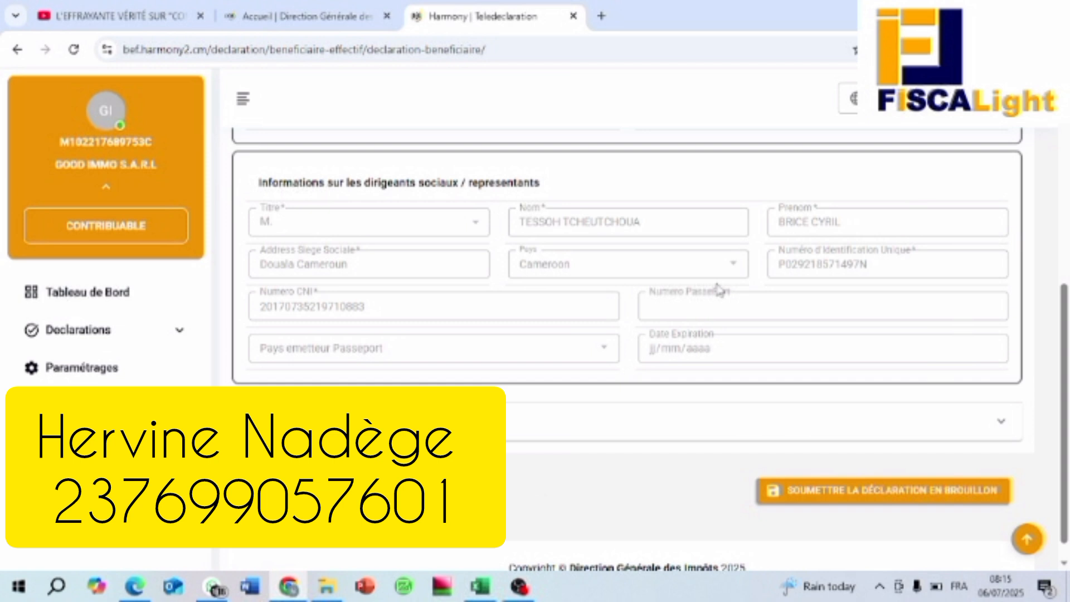
{"action": "scroll", "coordinate": [641, 287], "scroll_direction": "up", "scroll_amount": 5}
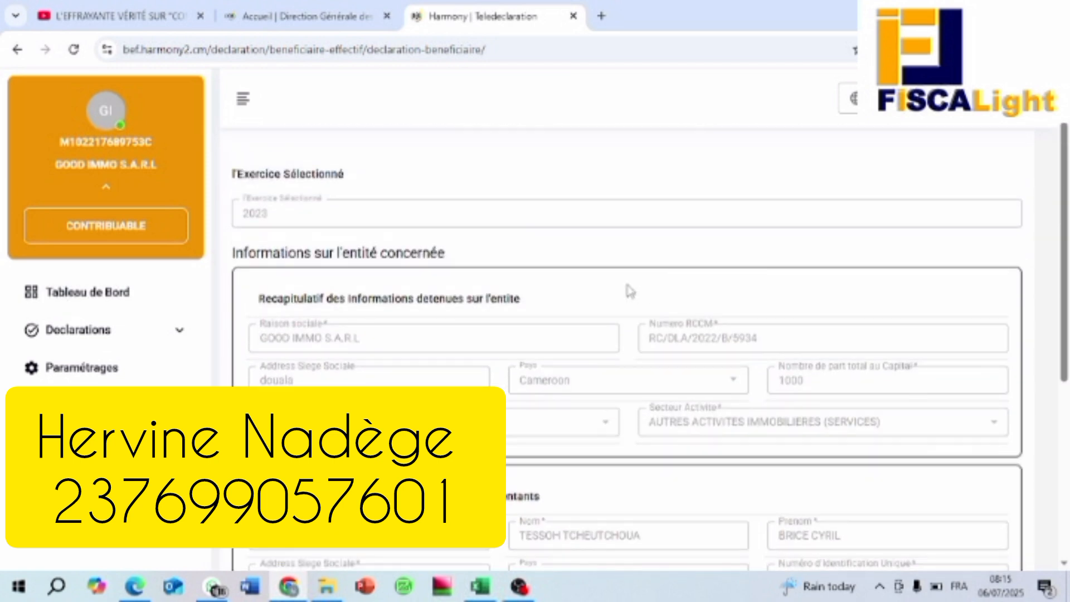
{"action": "scroll", "coordinate": [656, 280], "scroll_direction": "down", "scroll_amount": 1}
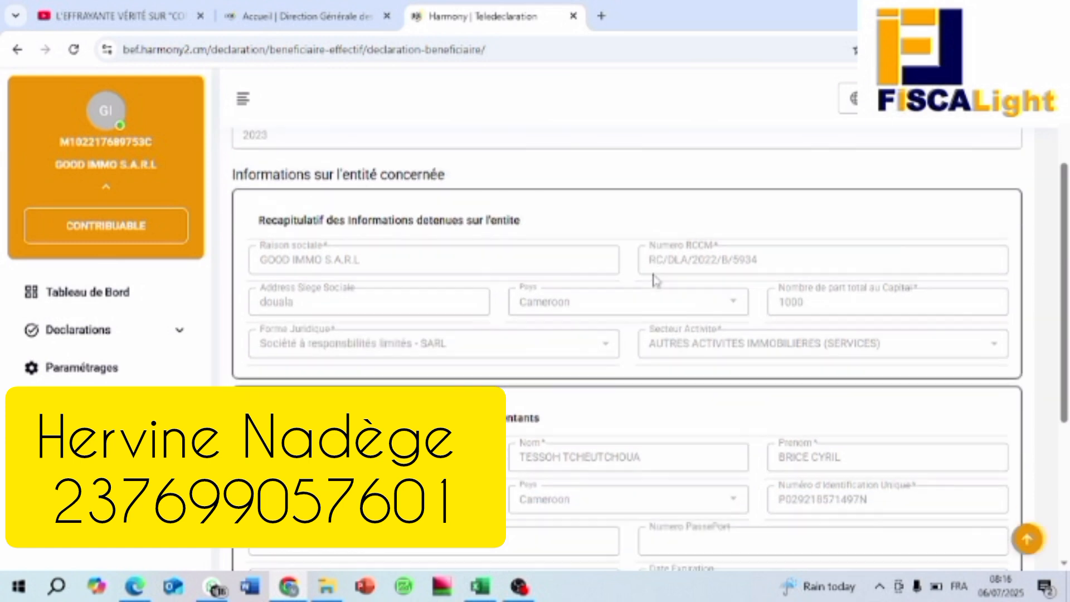
{"action": "scroll", "coordinate": [626, 281], "scroll_direction": "down", "scroll_amount": 4}
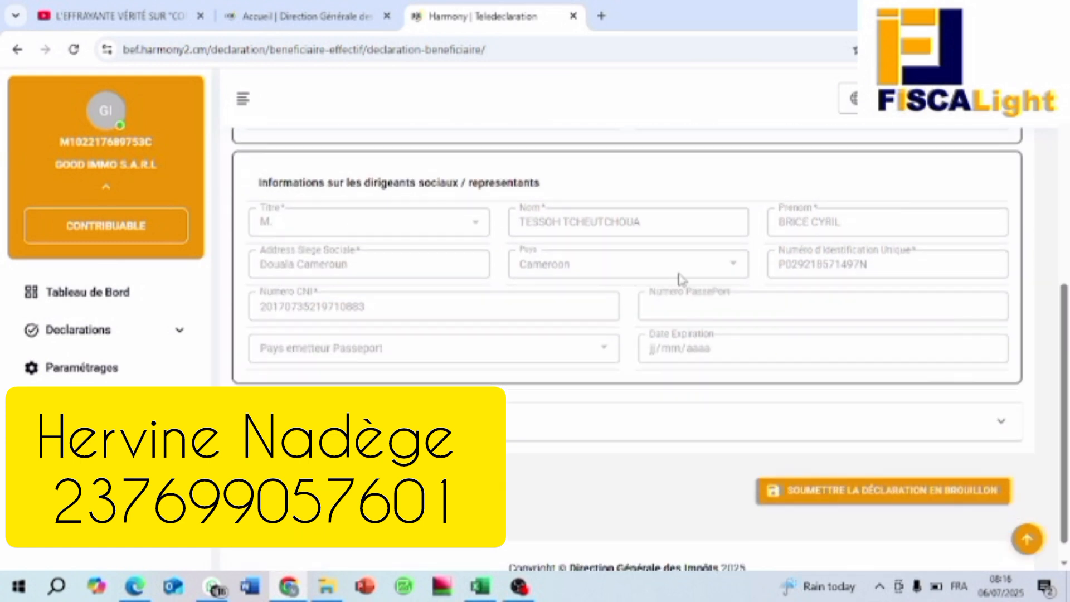
{"action": "scroll", "coordinate": [629, 309], "scroll_direction": "down", "scroll_amount": 1}
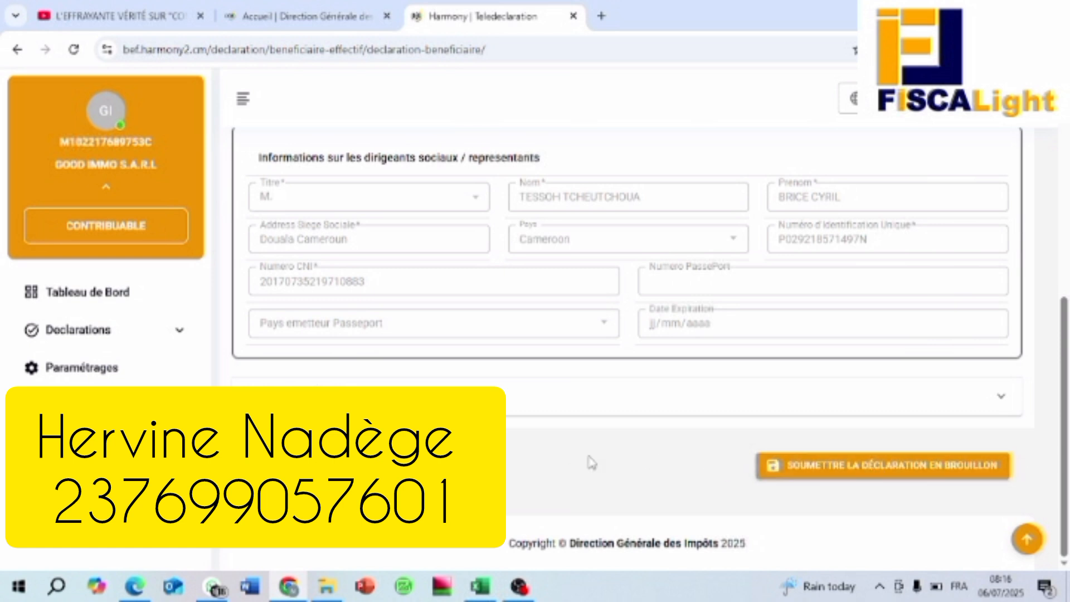
{"action": "left_click", "coordinate": [883, 469]}
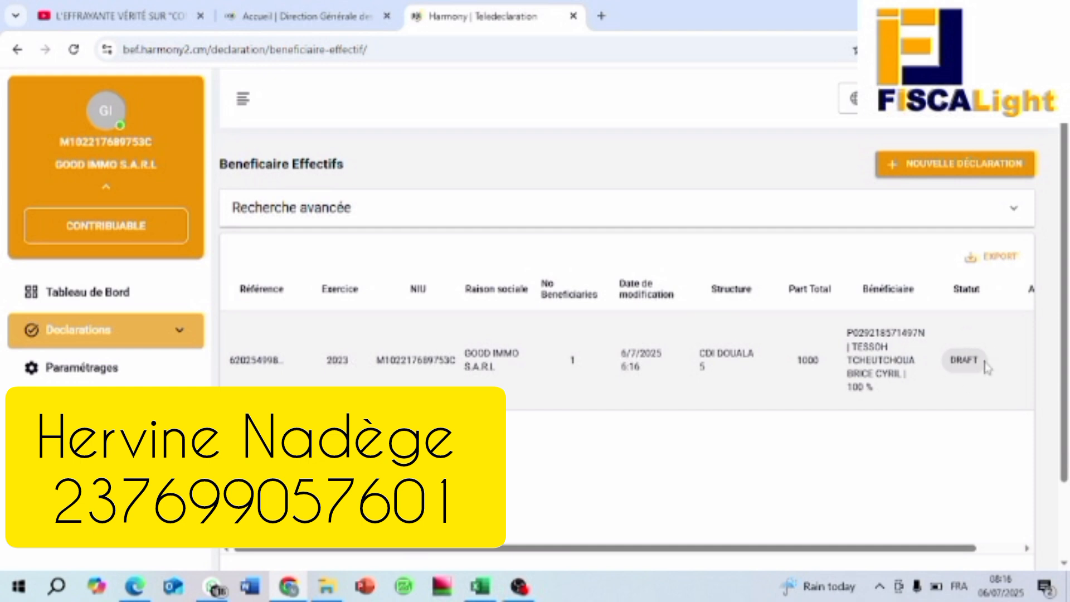
Step: Scroll the list to the Actions column and open the ⋮ menu on the 2023 draft row
{"action": "left_click_drag", "start_coordinate": [814, 551], "coordinate": [910, 552]}
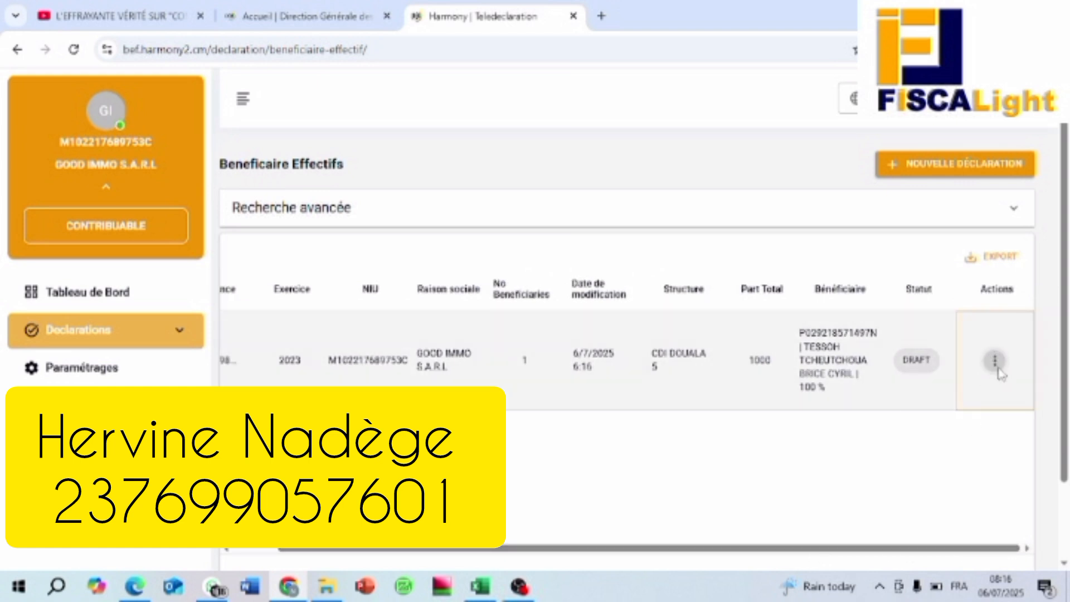
{"action": "left_click", "coordinate": [995, 363]}
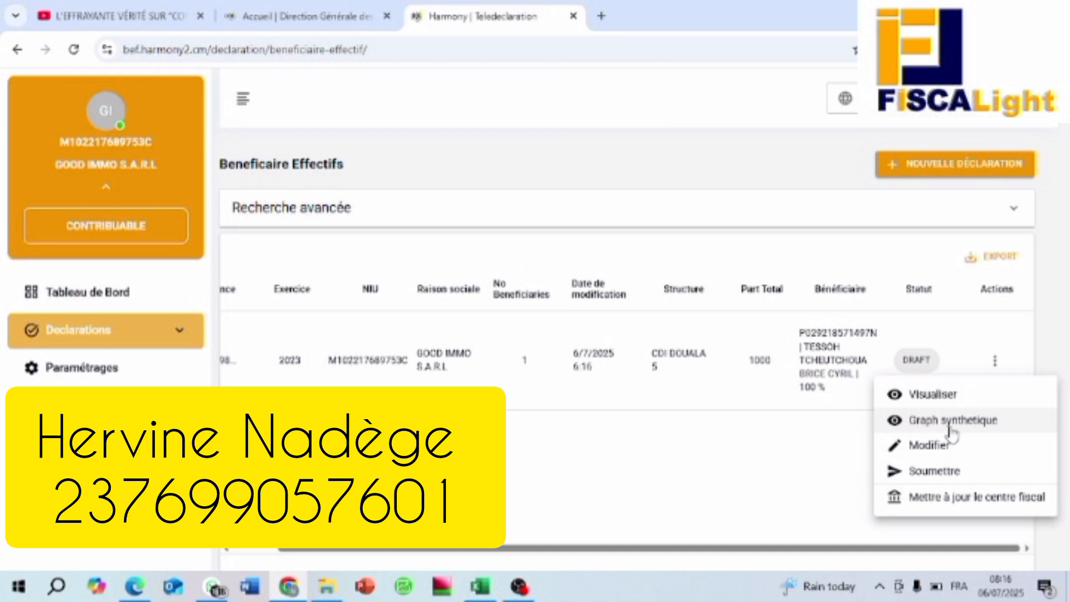
{"action": "left_click", "coordinate": [931, 473]}
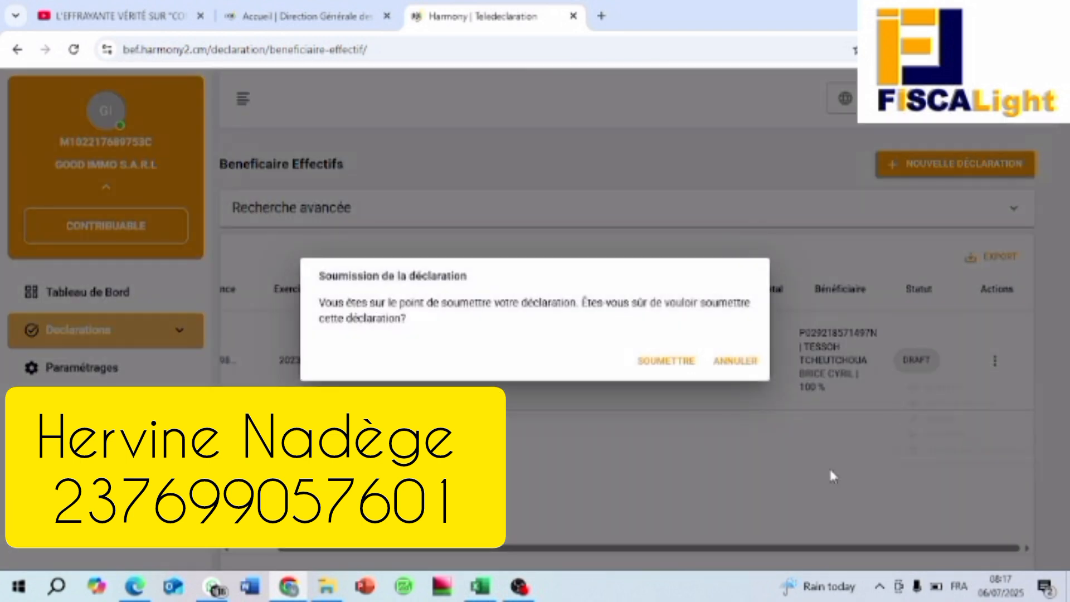
{"action": "left_click", "coordinate": [656, 362]}
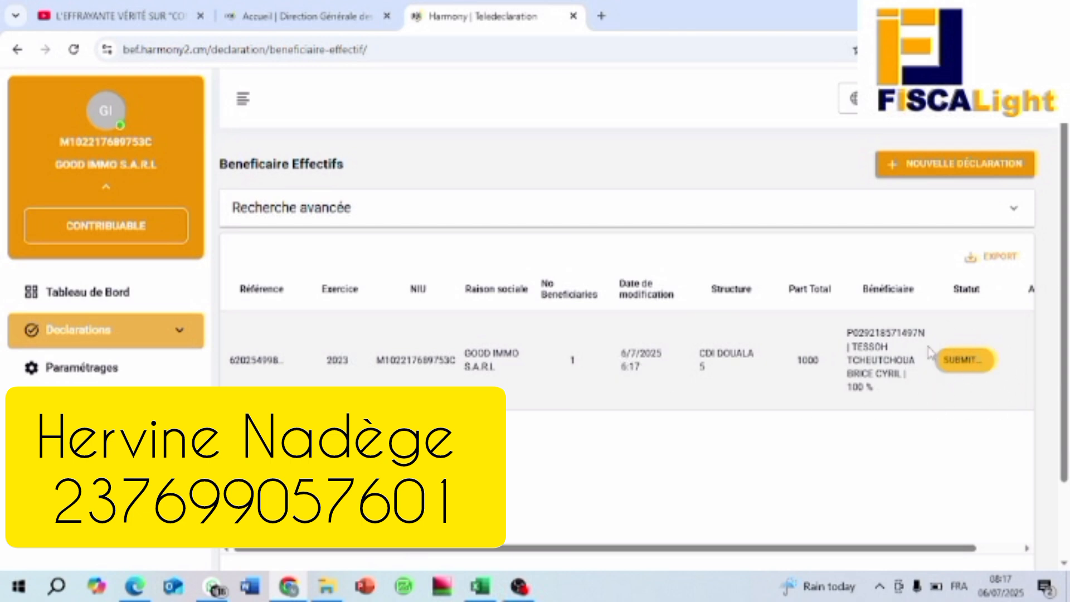
{"action": "scroll", "coordinate": [889, 454], "scroll_direction": "down", "scroll_amount": 2}
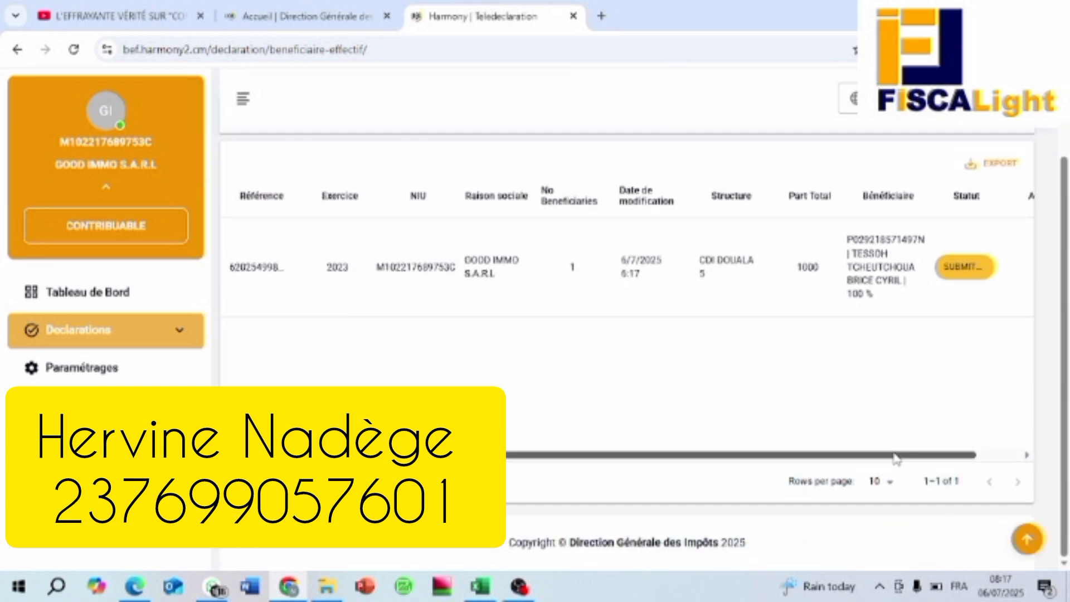
{"action": "scroll", "coordinate": [864, 413], "scroll_direction": "up", "scroll_amount": 2}
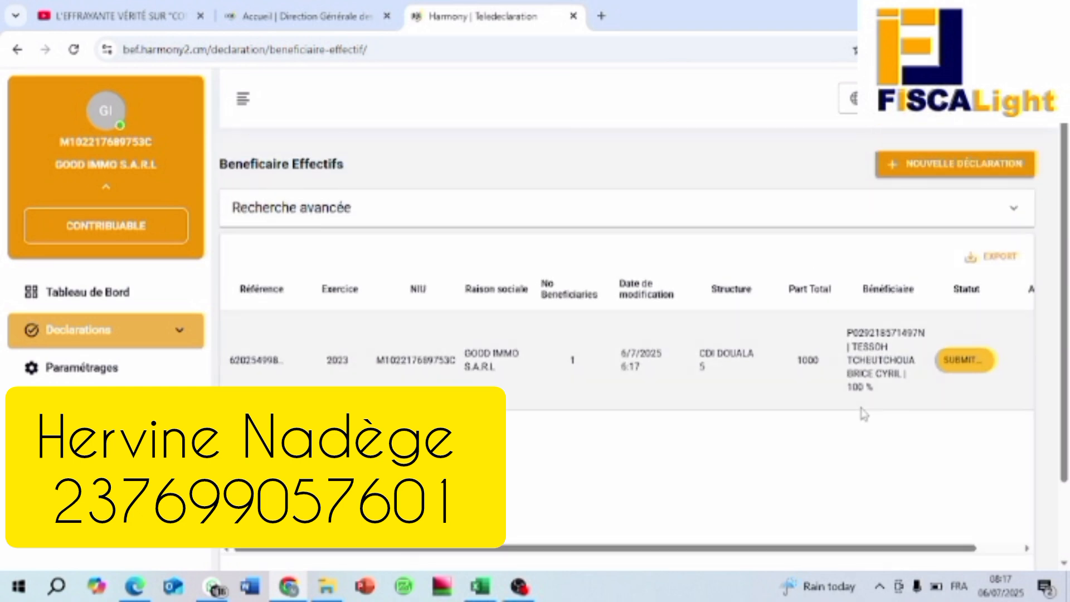